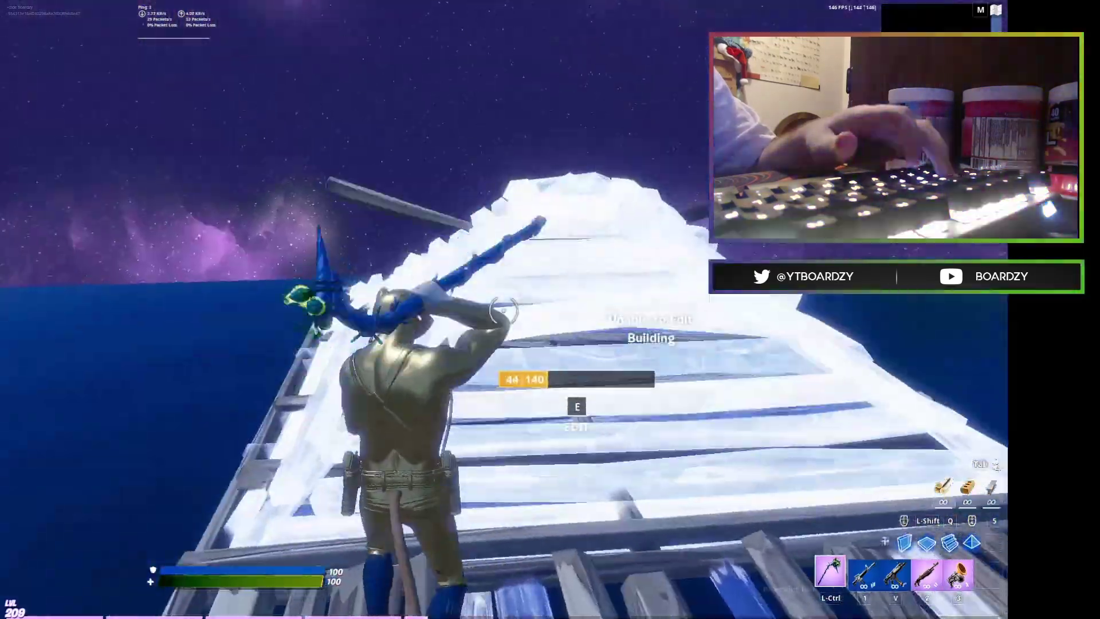
key(e)
key(e)
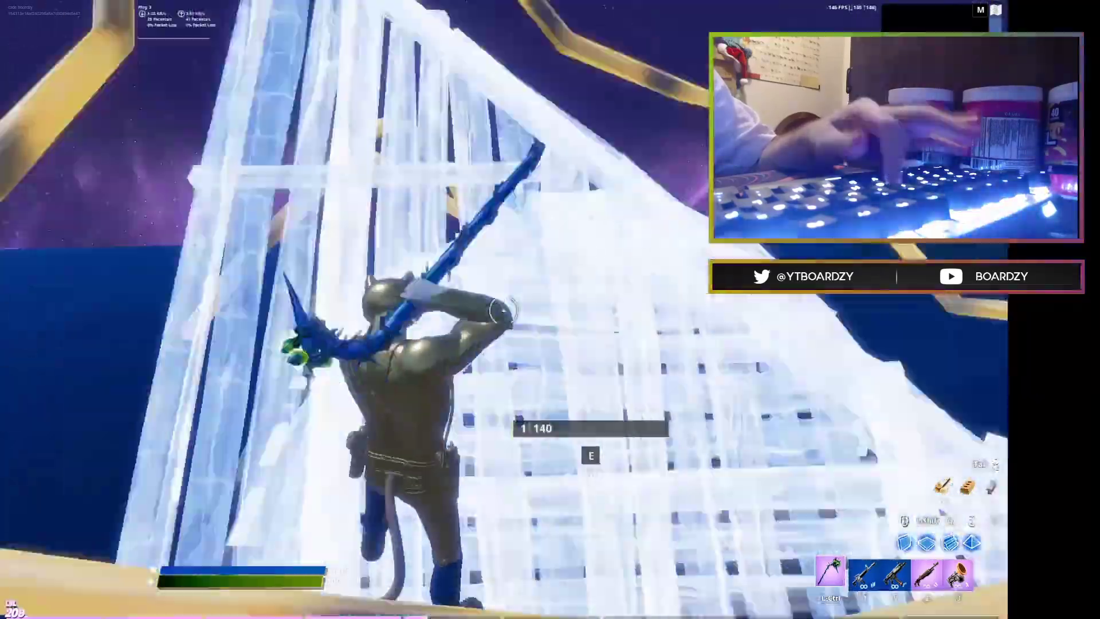
key(e)
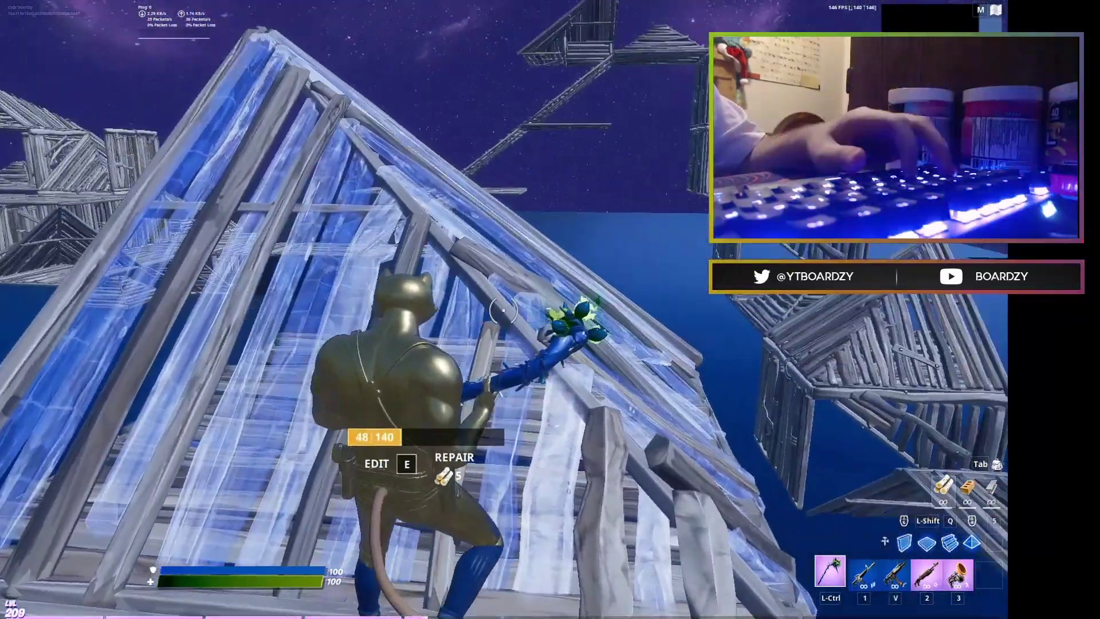
key(w)
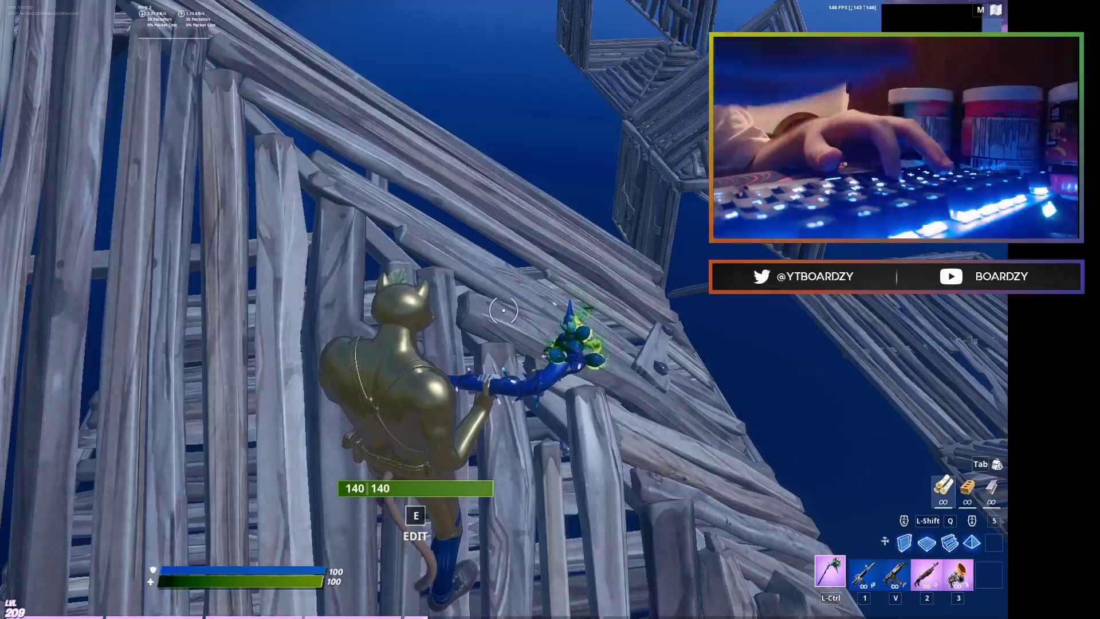
key(e)
right_click(503, 310)
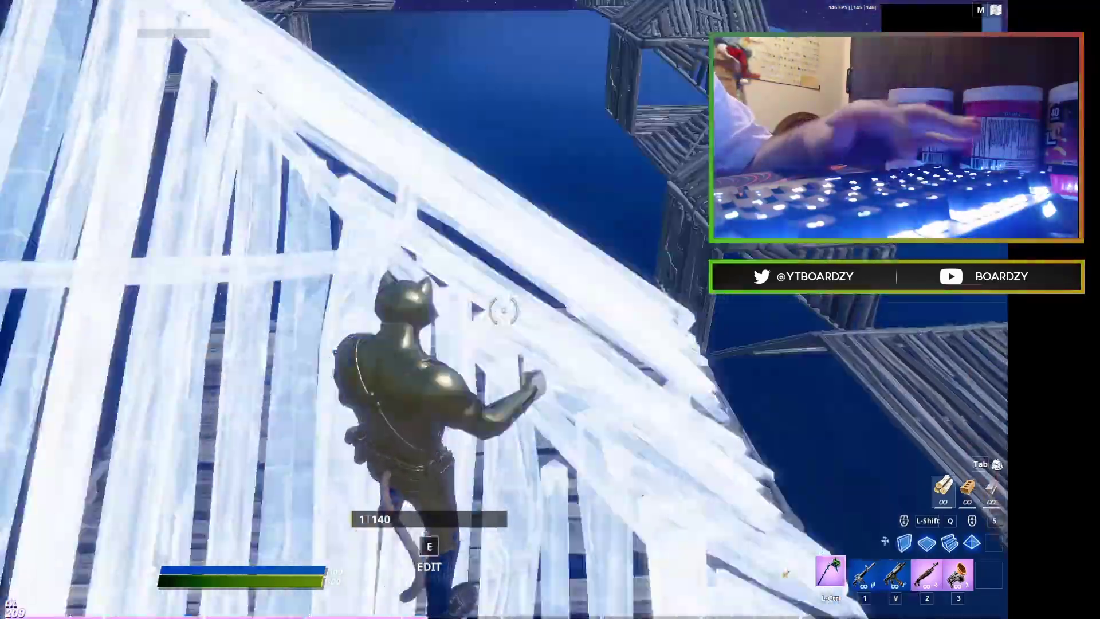
click(504, 309)
key(e)
click(504, 311)
key(e)
right_click(504, 310)
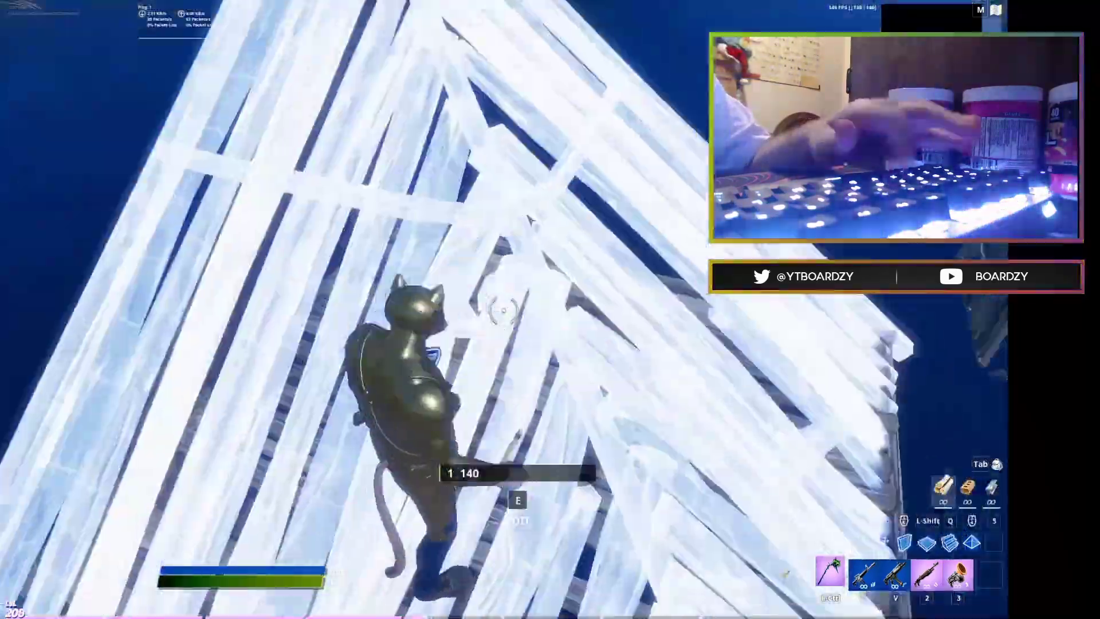
key(e)
click(504, 311)
key(e)
right_click(503, 311)
key(e)
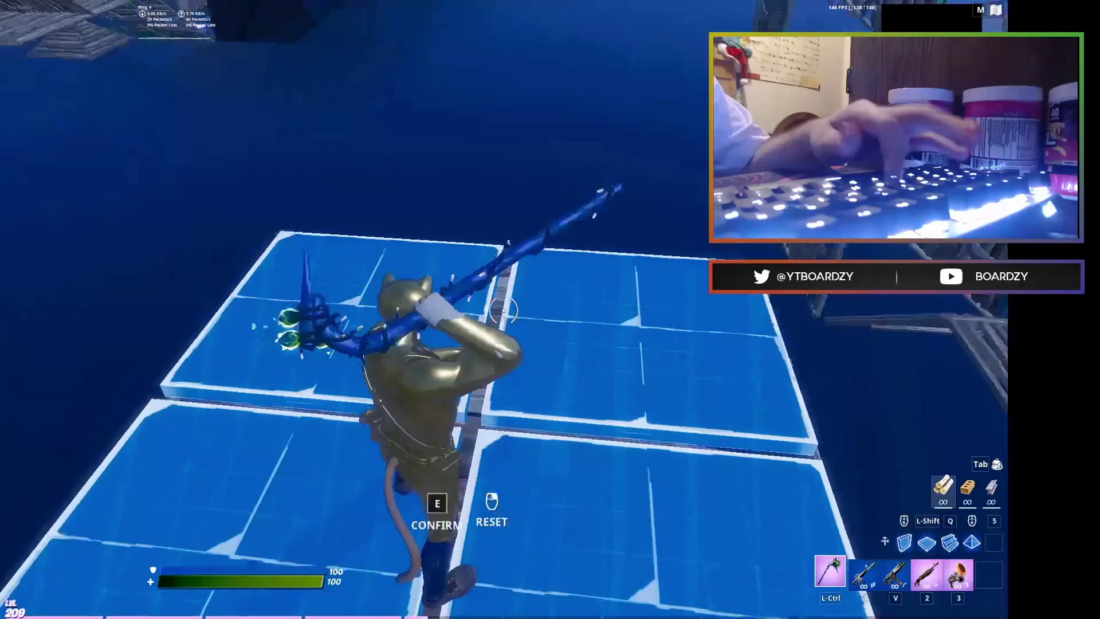
click(503, 311)
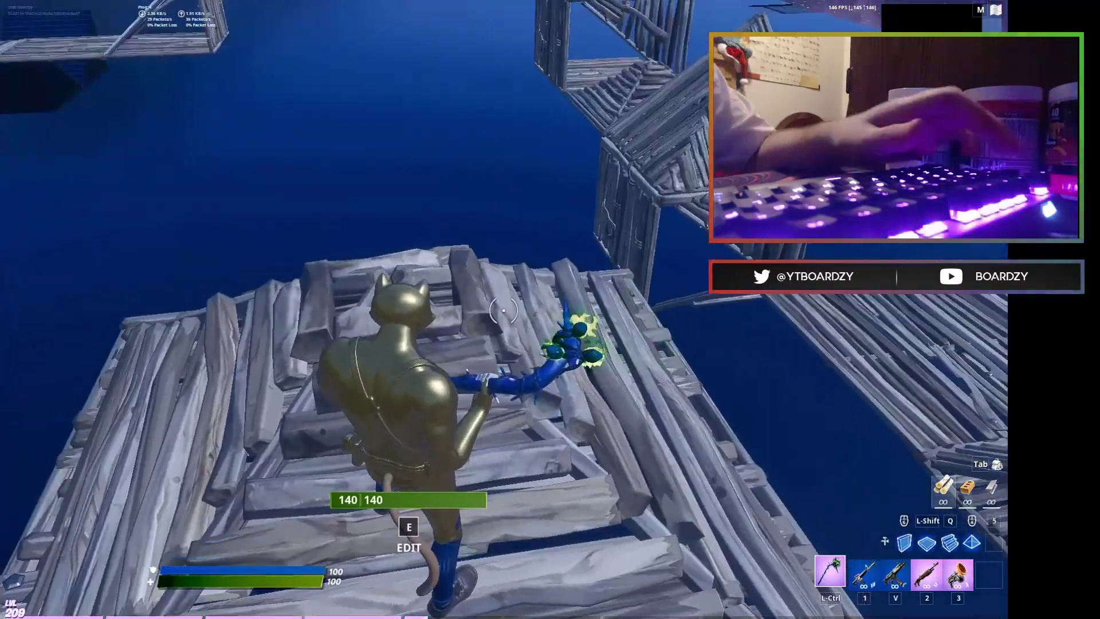
key(Escape)
key(Escape)
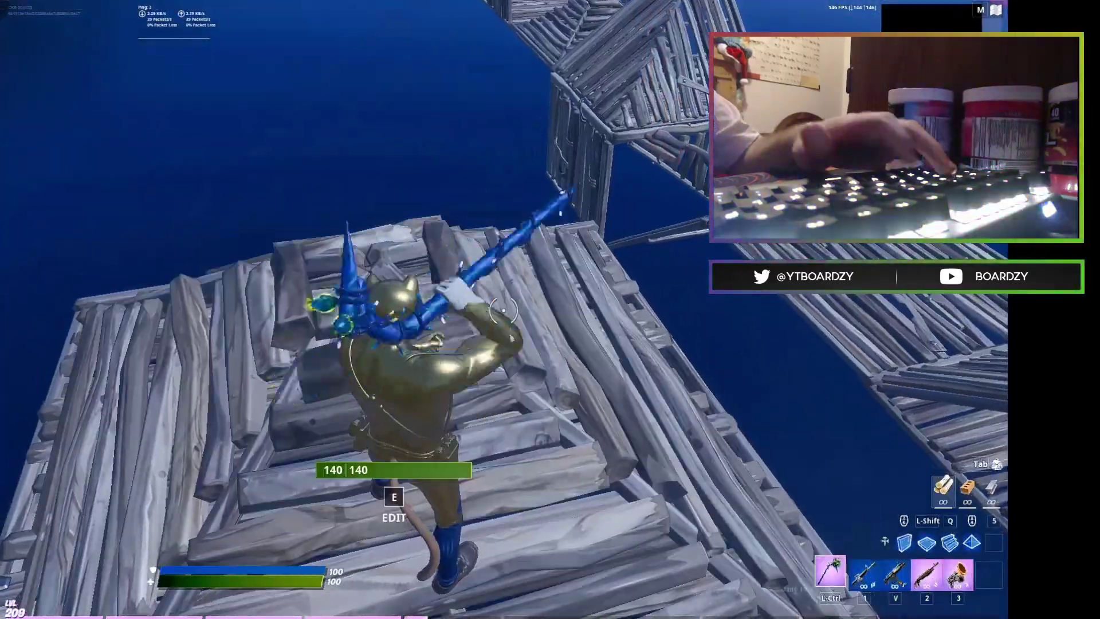
key(e)
key(e)
key(e)
key(e)
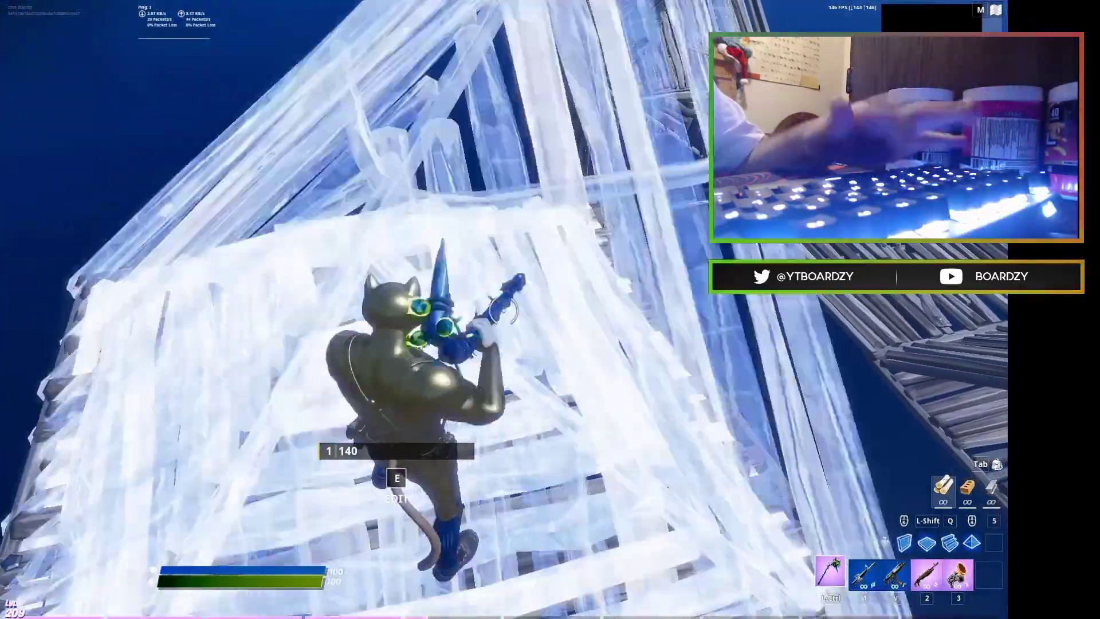
Switch from the game to SteelSeries Engine, open the Apex Pro TKL keyboard settings and launch the macro editor.
key(Escape)
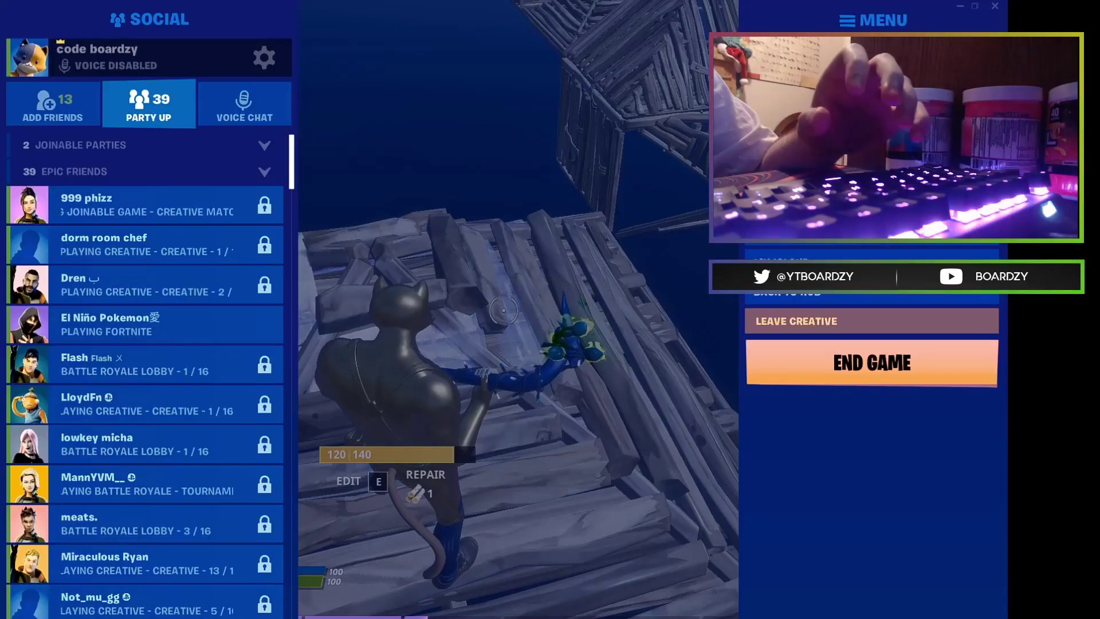
key(alt+Tab)
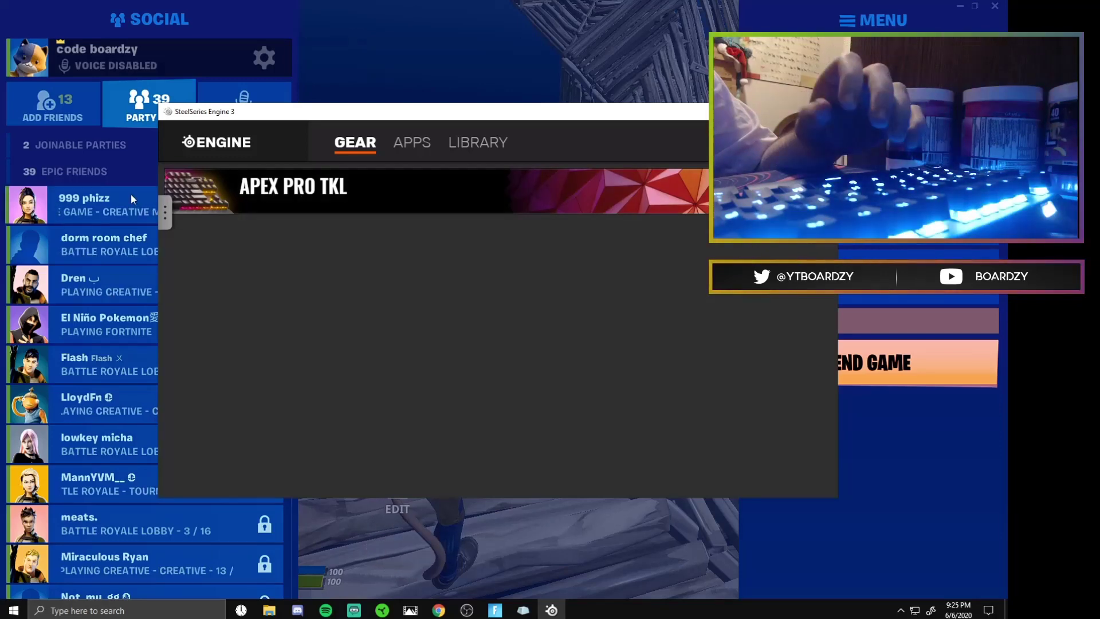
click(311, 210)
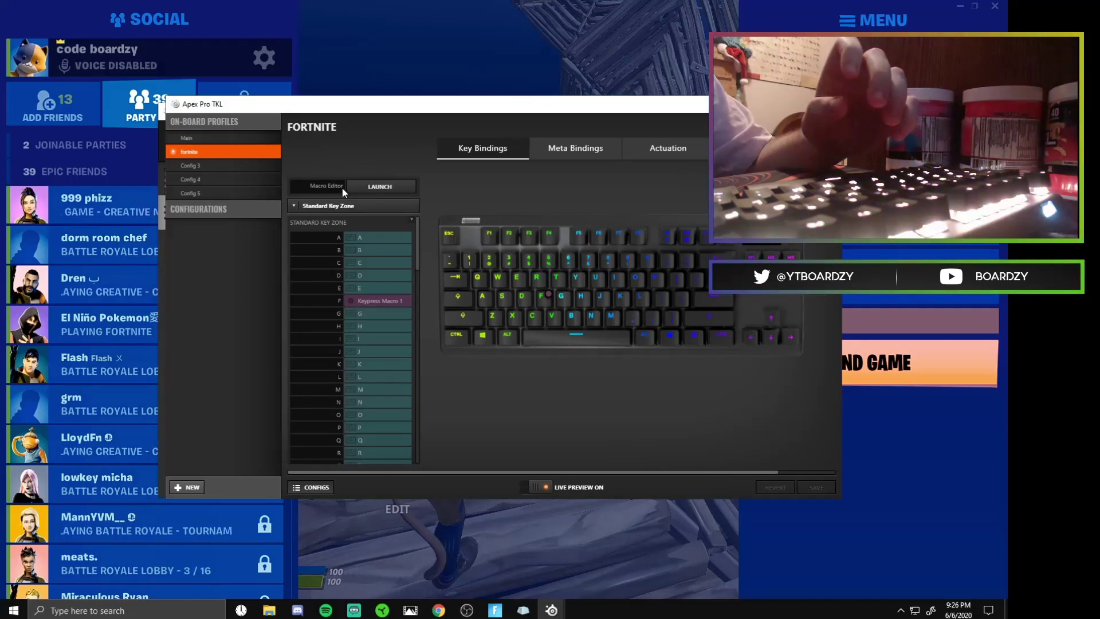
click(380, 188)
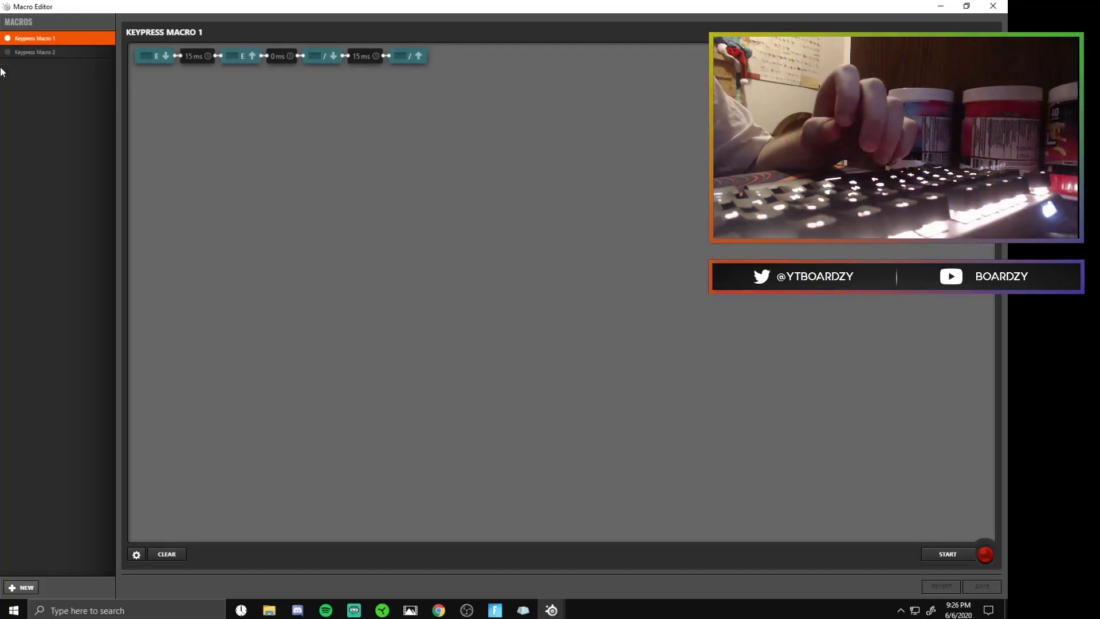
Examine the key sequences and delays of Keypress Macro 2 and Keypress Macro 1.
click(49, 55)
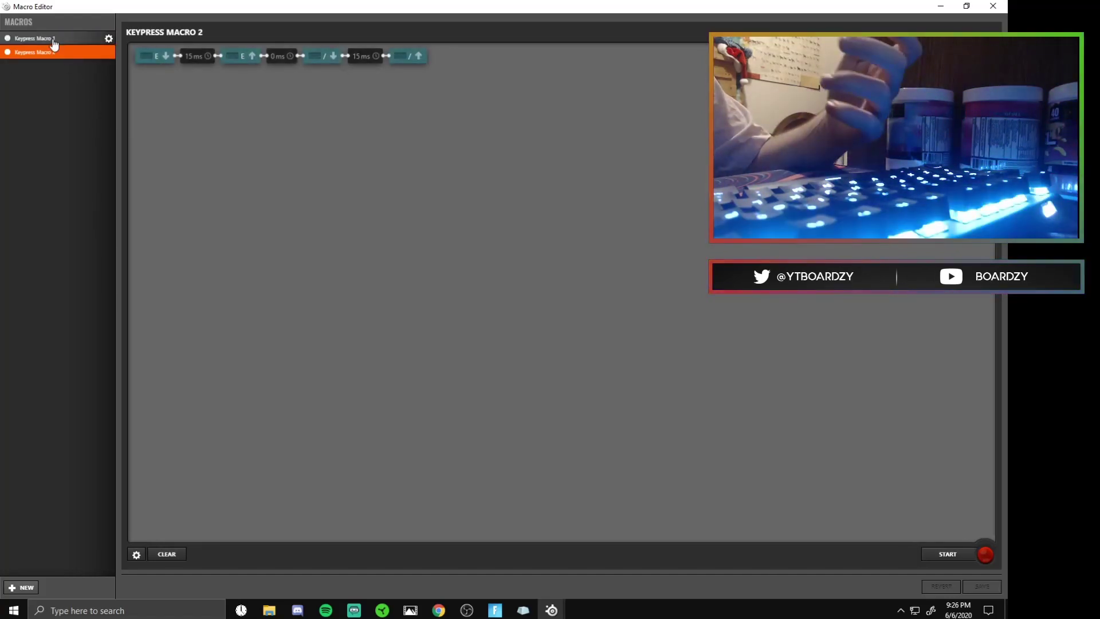
click(43, 38)
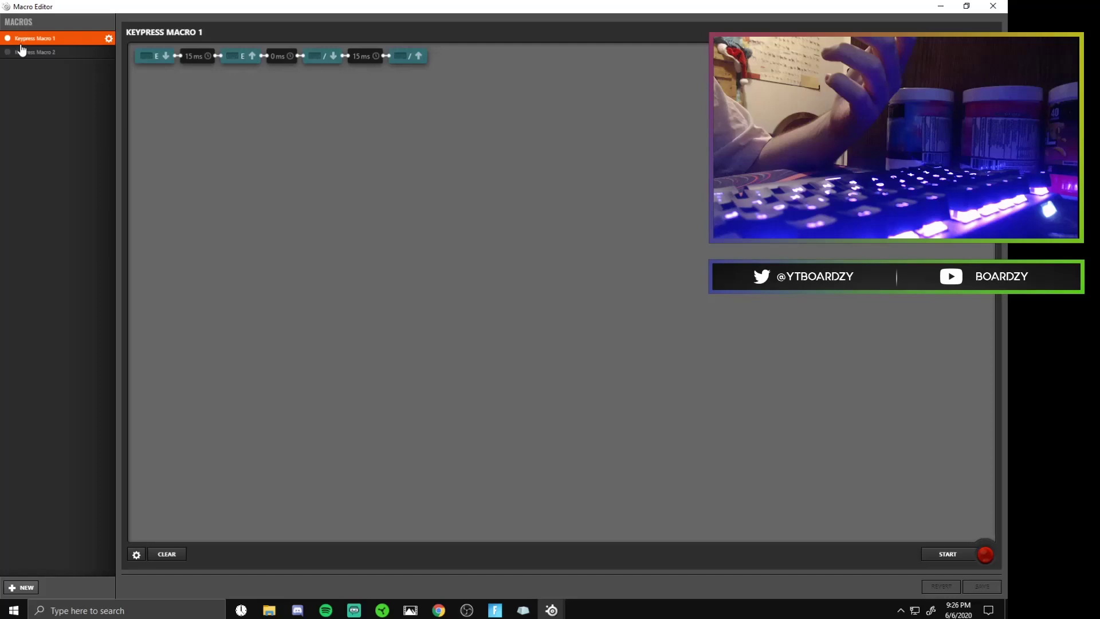
click(79, 52)
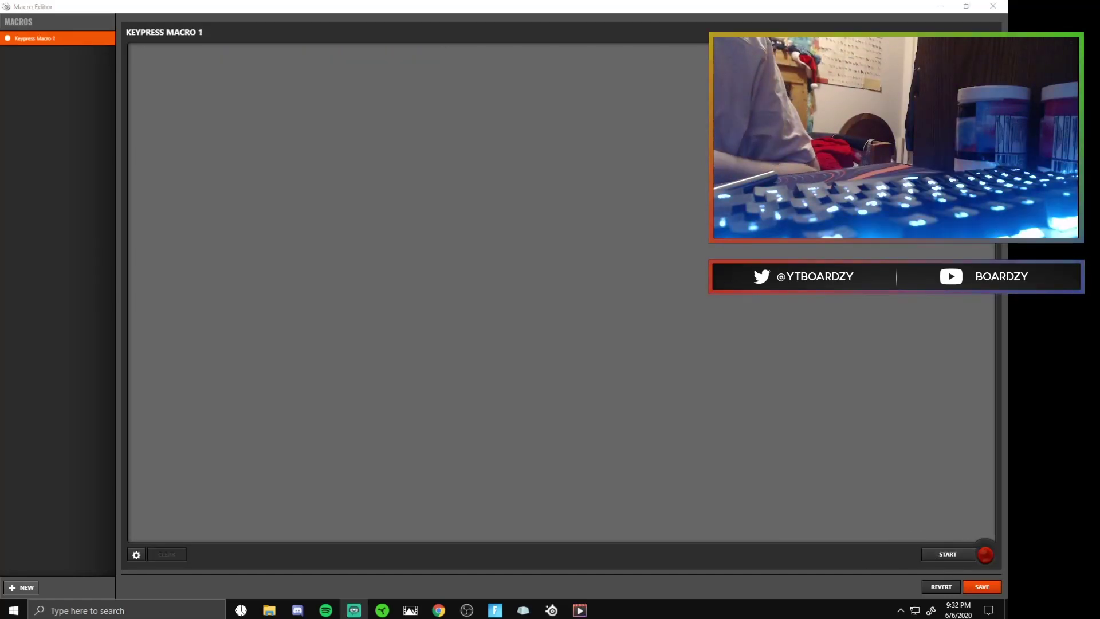
Record an E keypress followed by a slash keypress in the empty Keypress Macro 1.
click(939, 554)
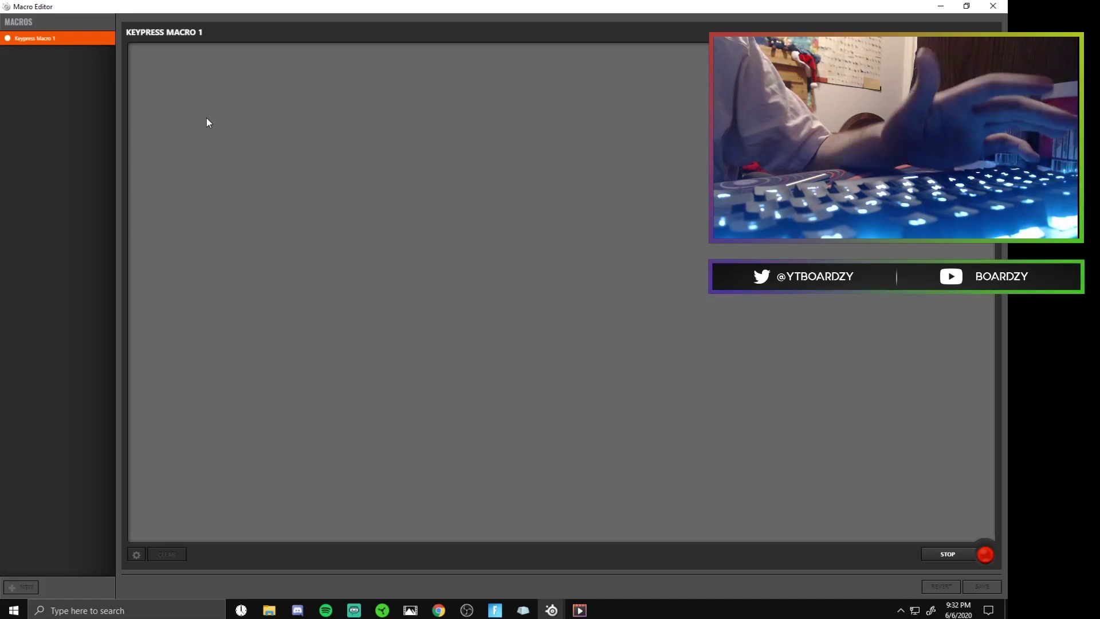
key(e)
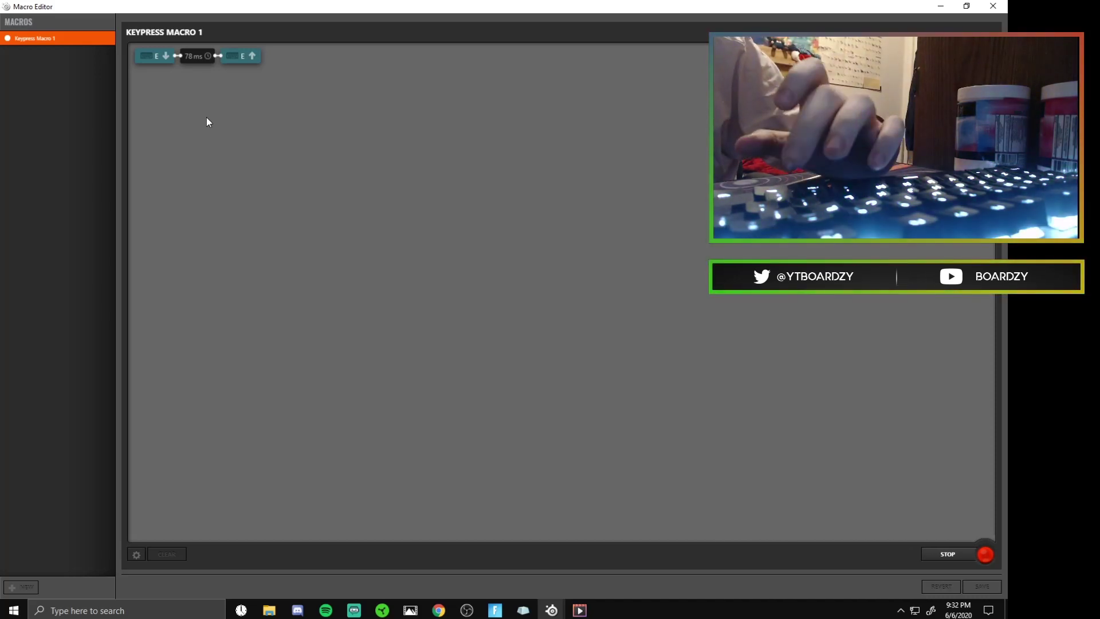
key(slash)
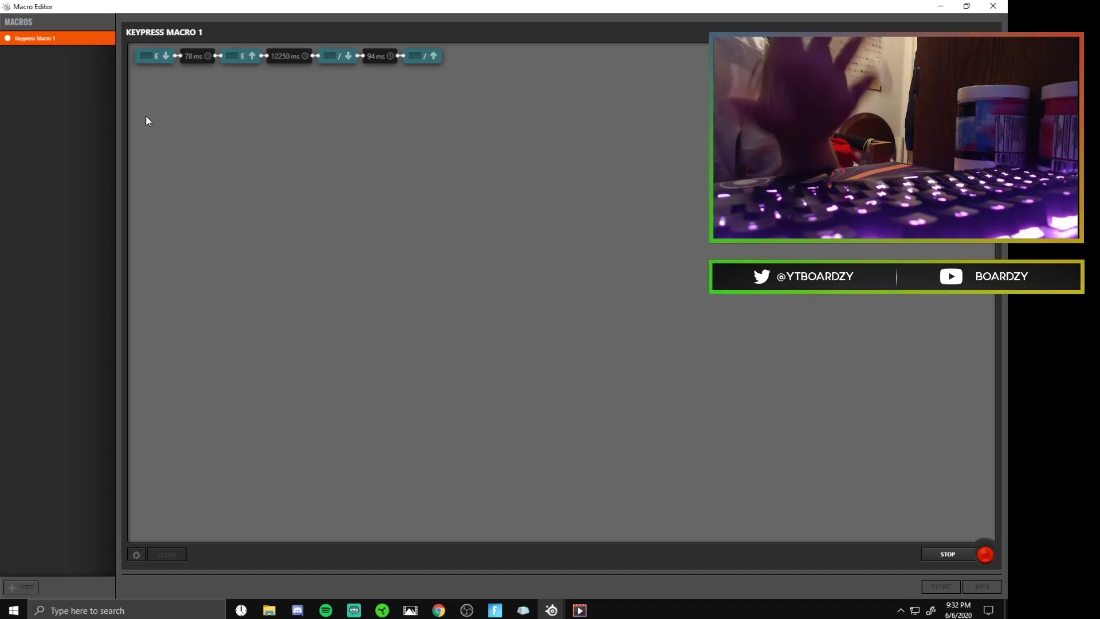
click(948, 554)
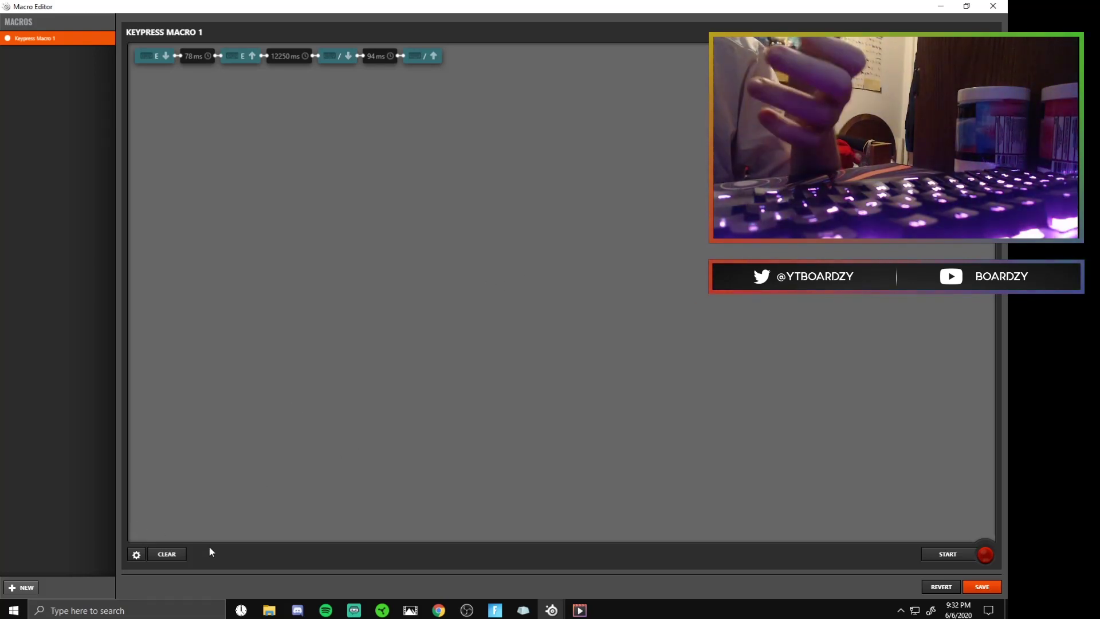
Re-record Keypress Macro 1 as E followed by slash, and delete the extra E keypress at its end.
click(950, 554)
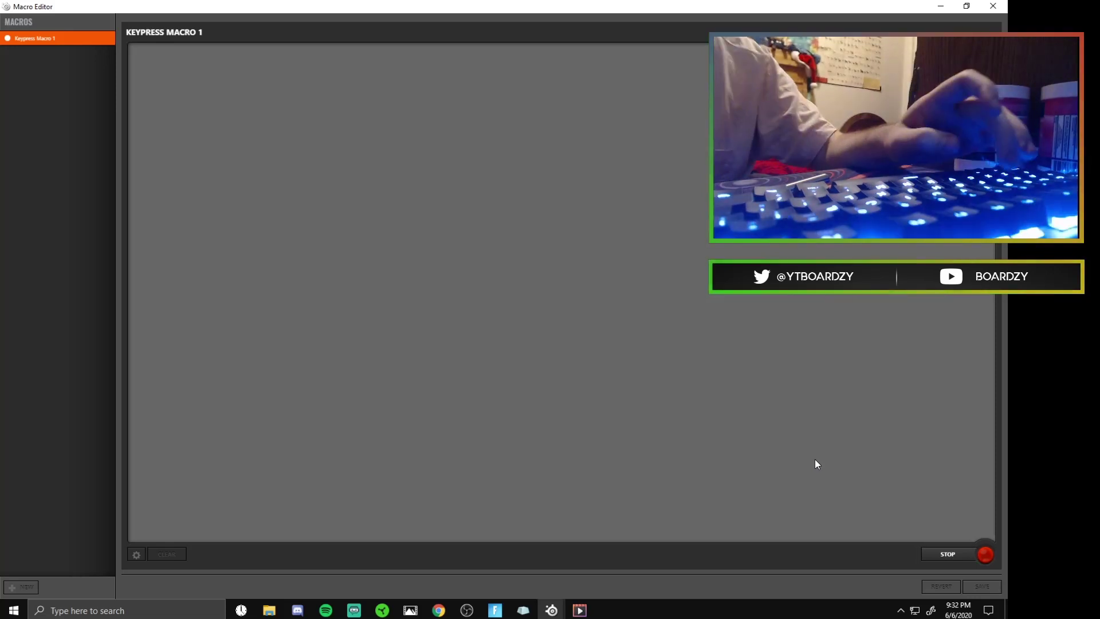
key(e)
key(slash)
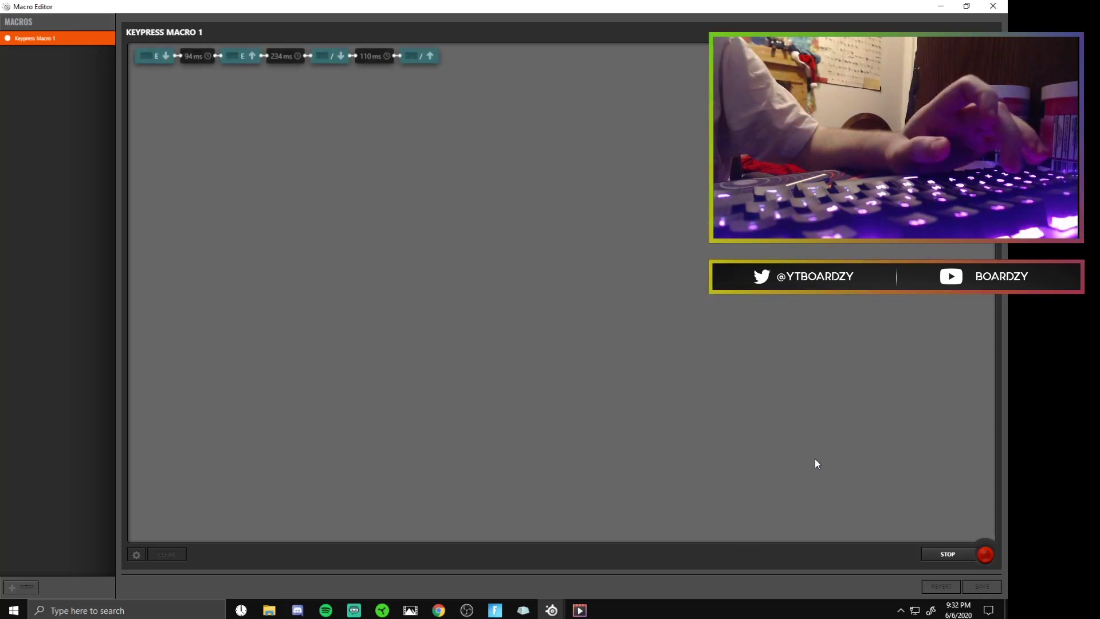
key(e)
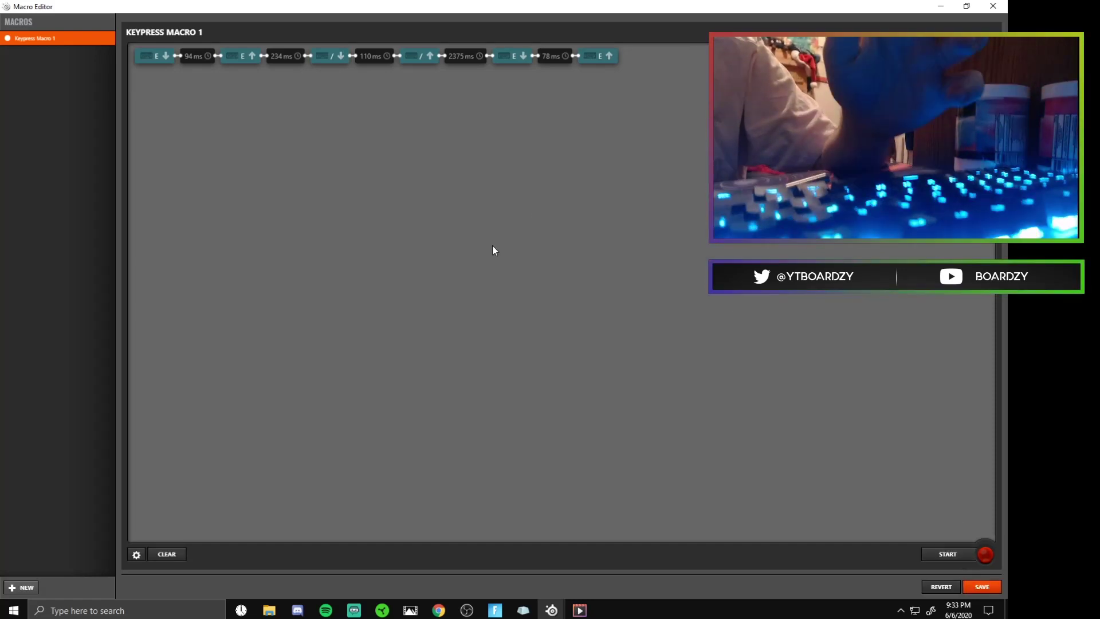
right_click(521, 69)
click(516, 75)
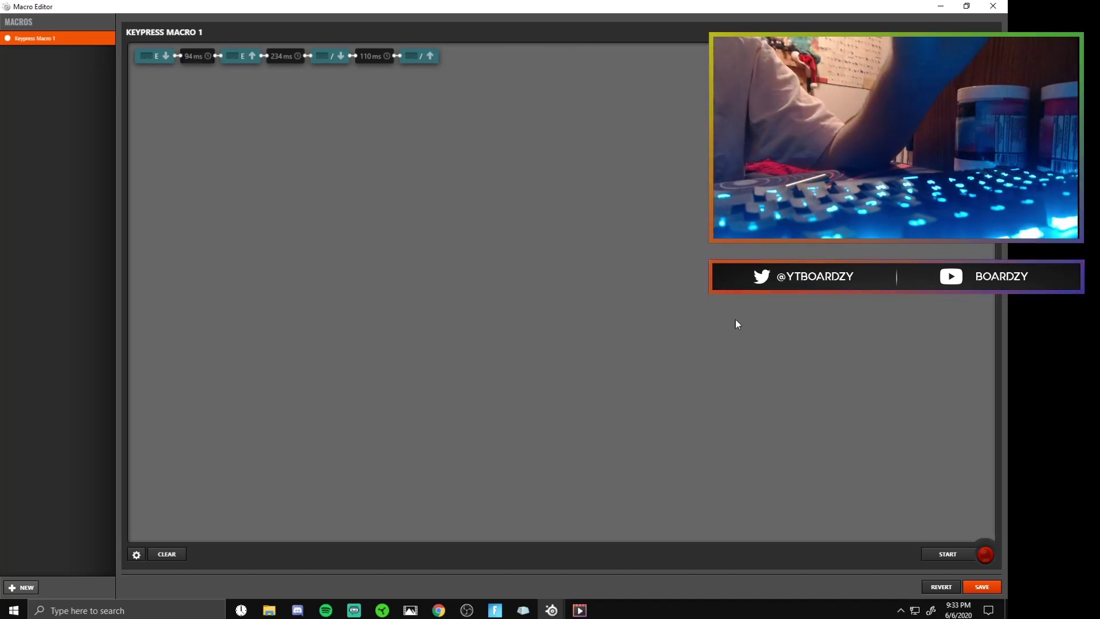
Set the delay between E down and E up to 15 ms, and the delay between E up and slash down to 0 ms.
click(190, 57)
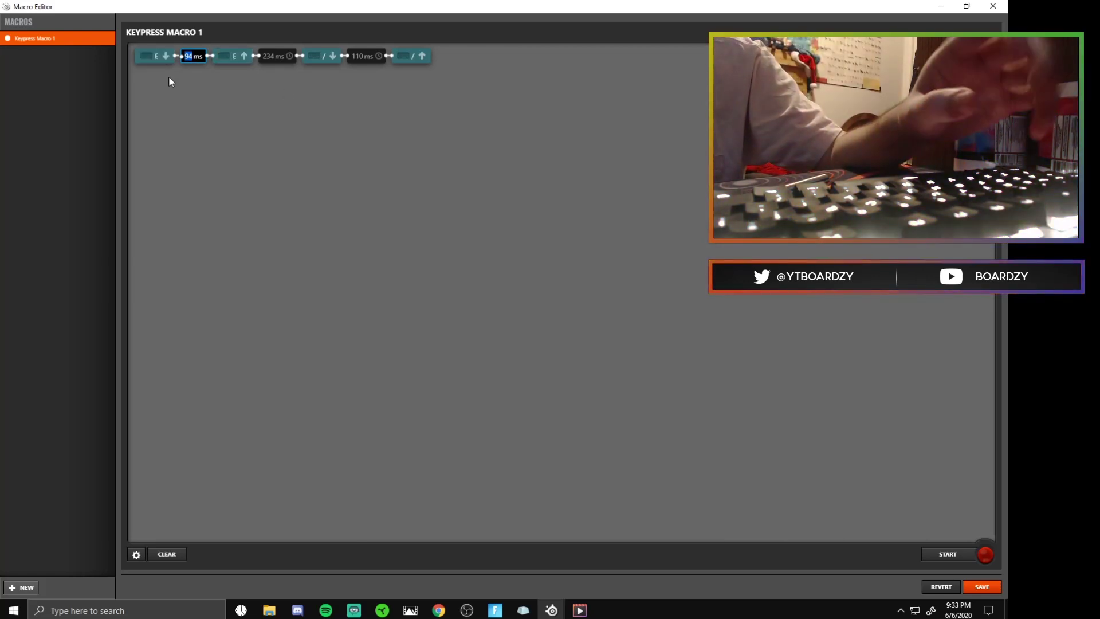
text(1)
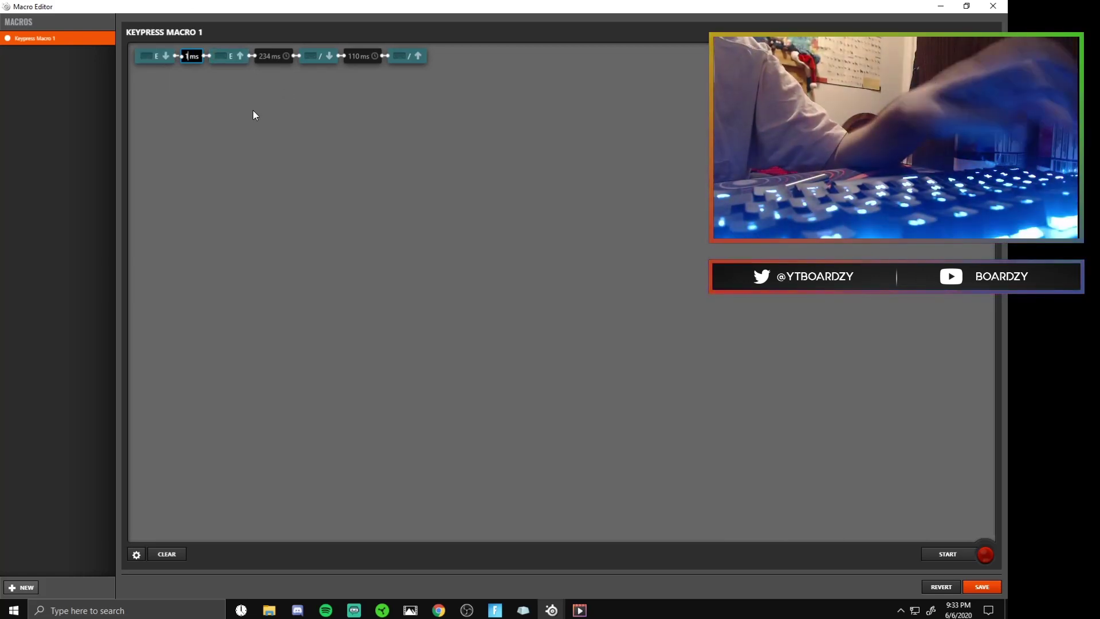
text(5)
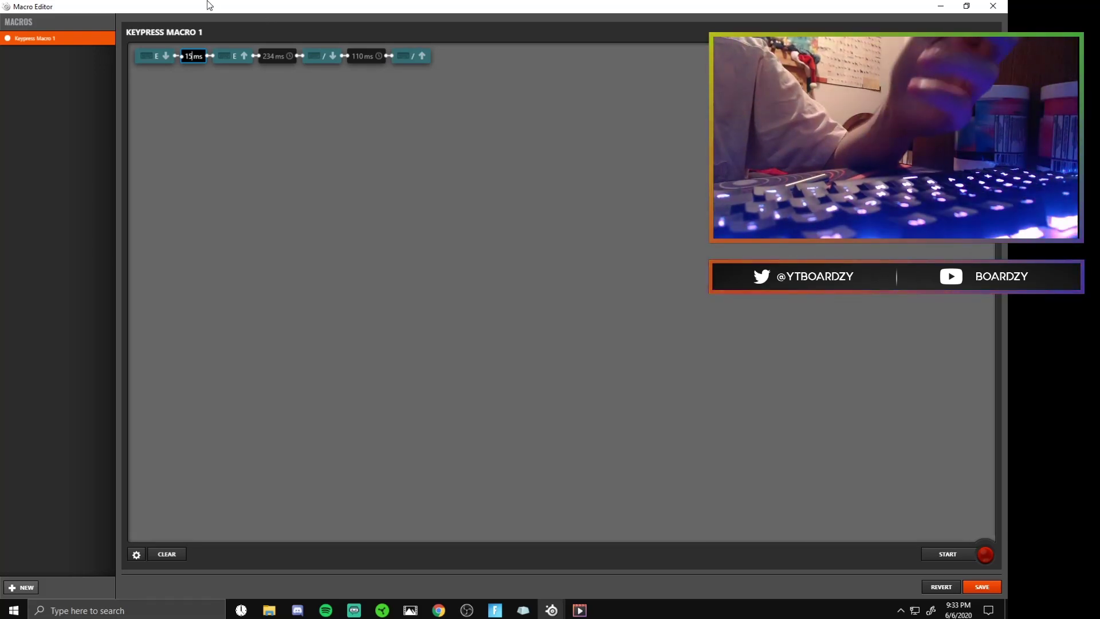
click(270, 58)
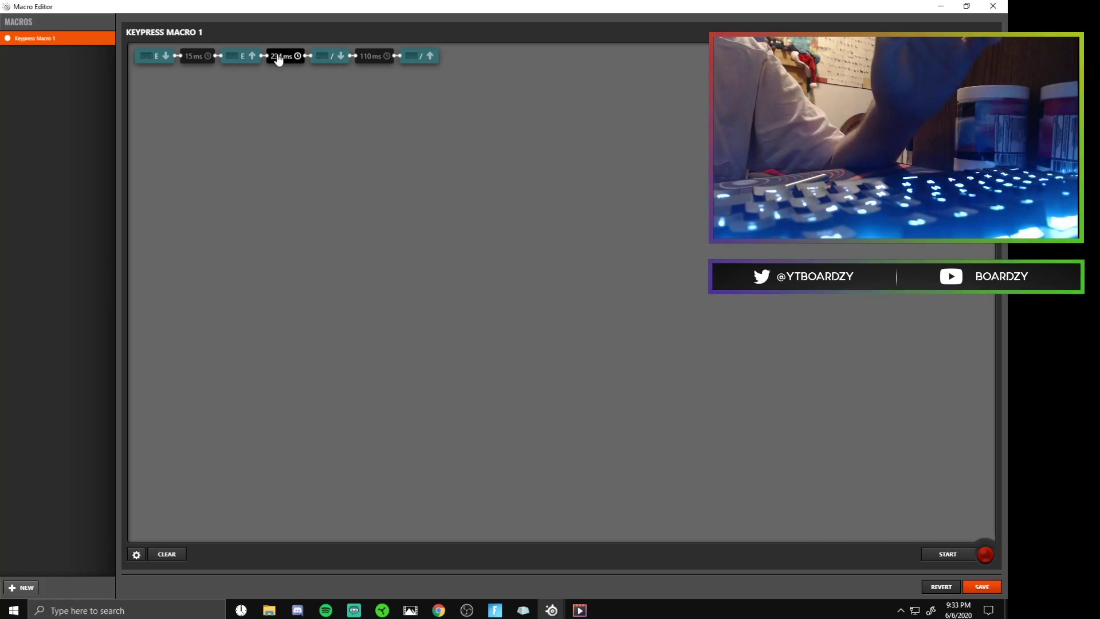
click(277, 60)
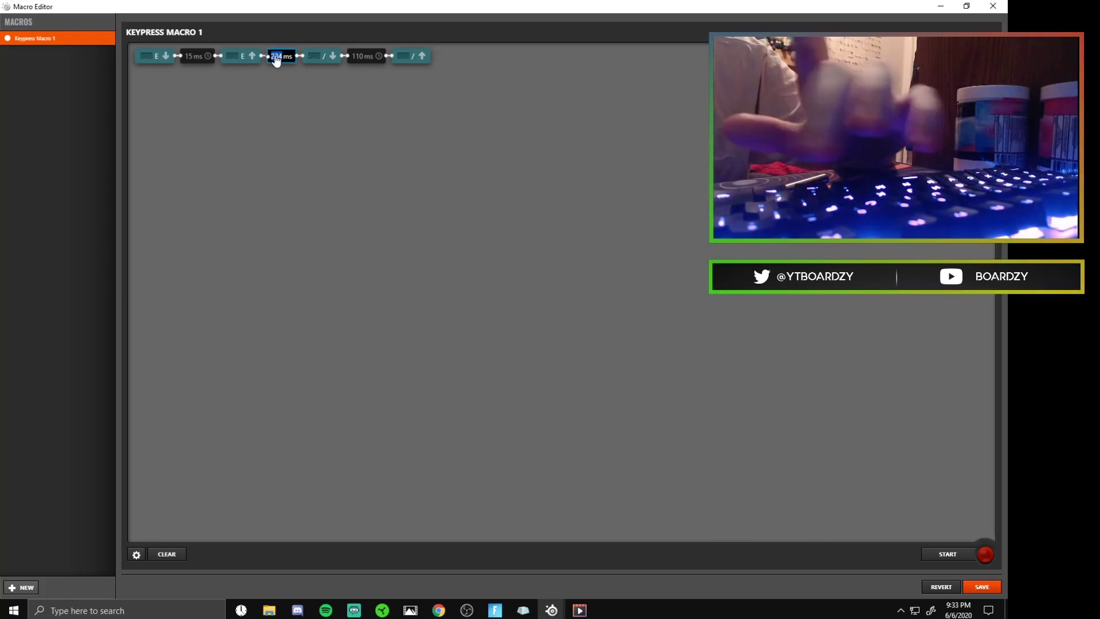
key(BackSpace)
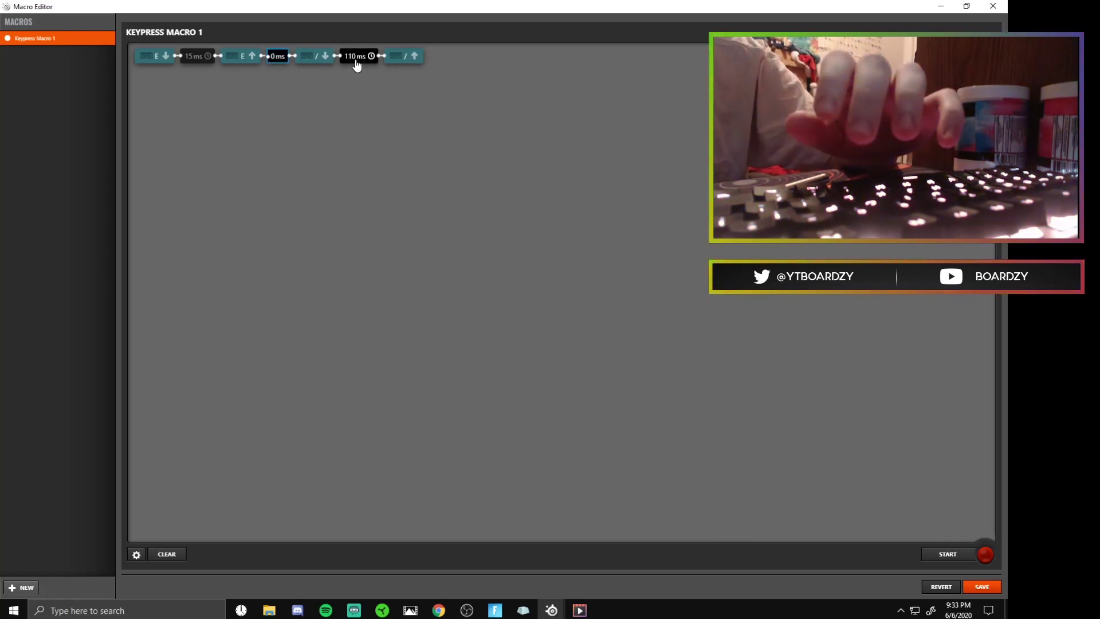
key(Return)
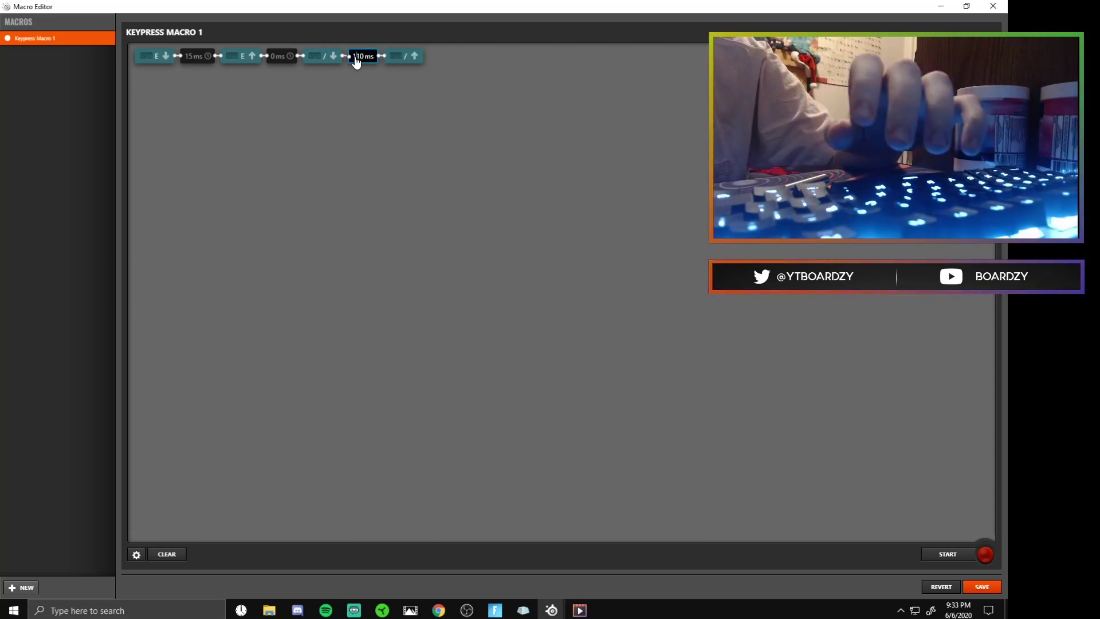
Set the delay between slash down and slash up to 15 ms and save the macro.
click(350, 57)
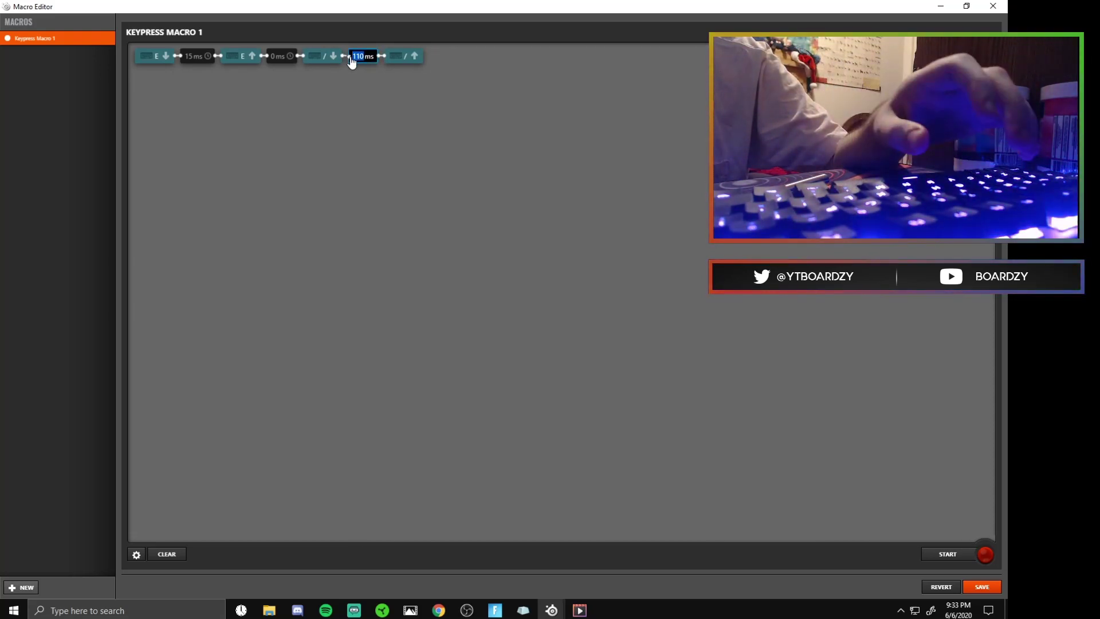
key(BackSpace)
text(15)
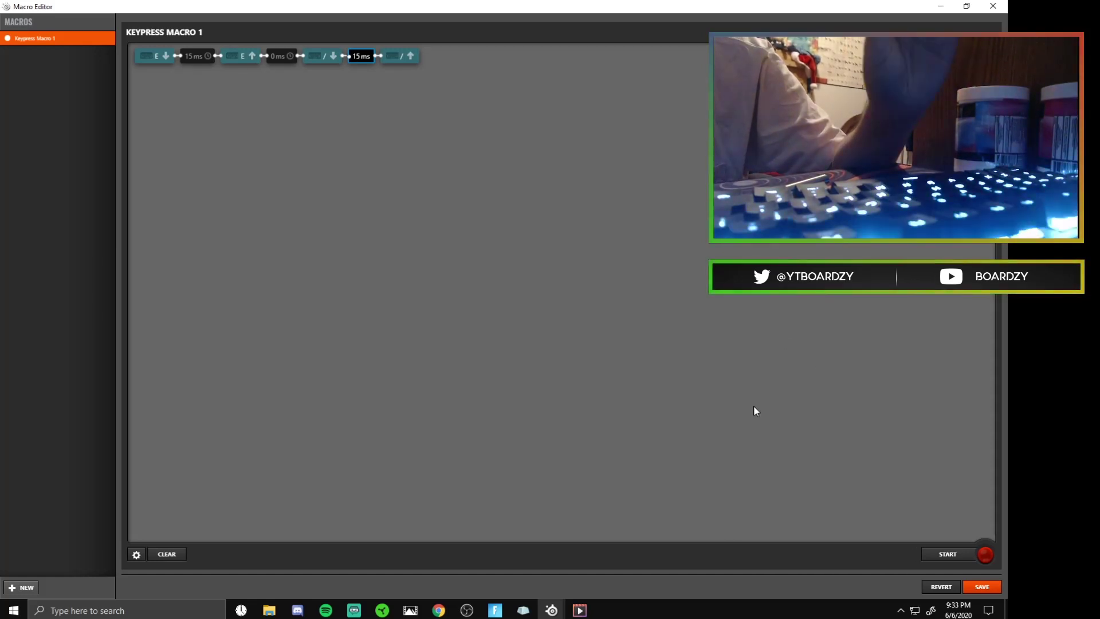
key(Return)
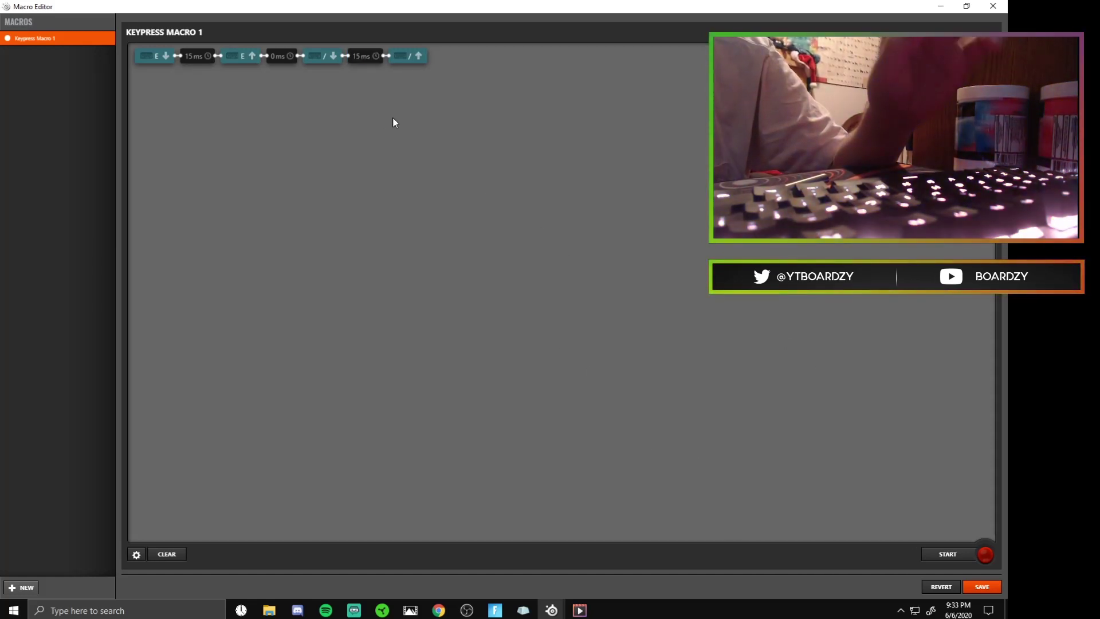
click(982, 587)
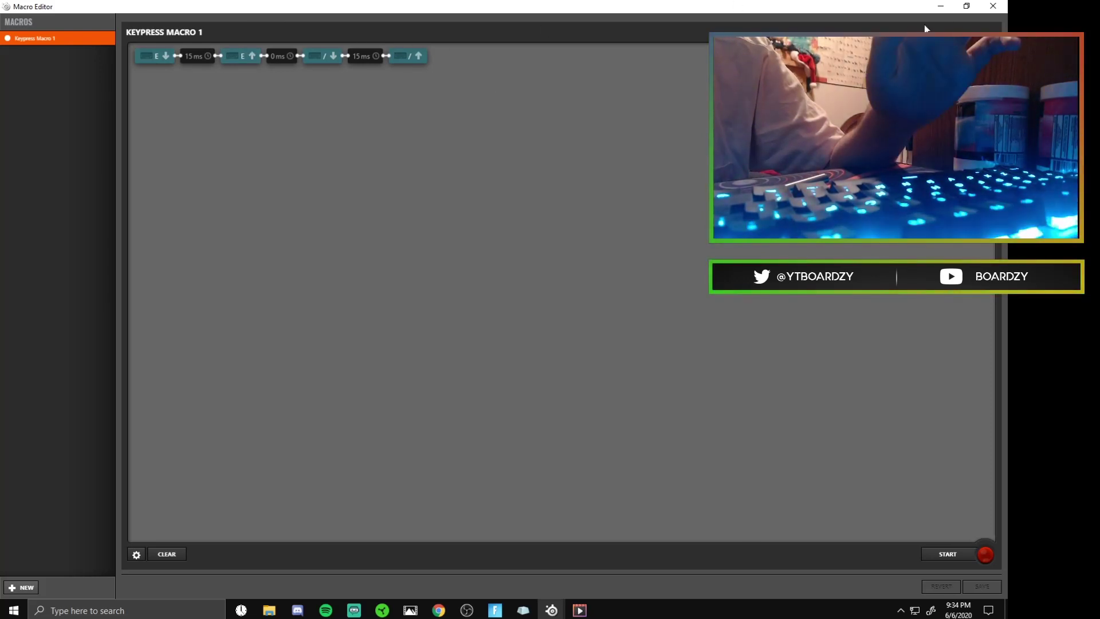
Put the macro editor away and show the Fortnite profile's key bindings after viewing its meta bindings.
click(966, 6)
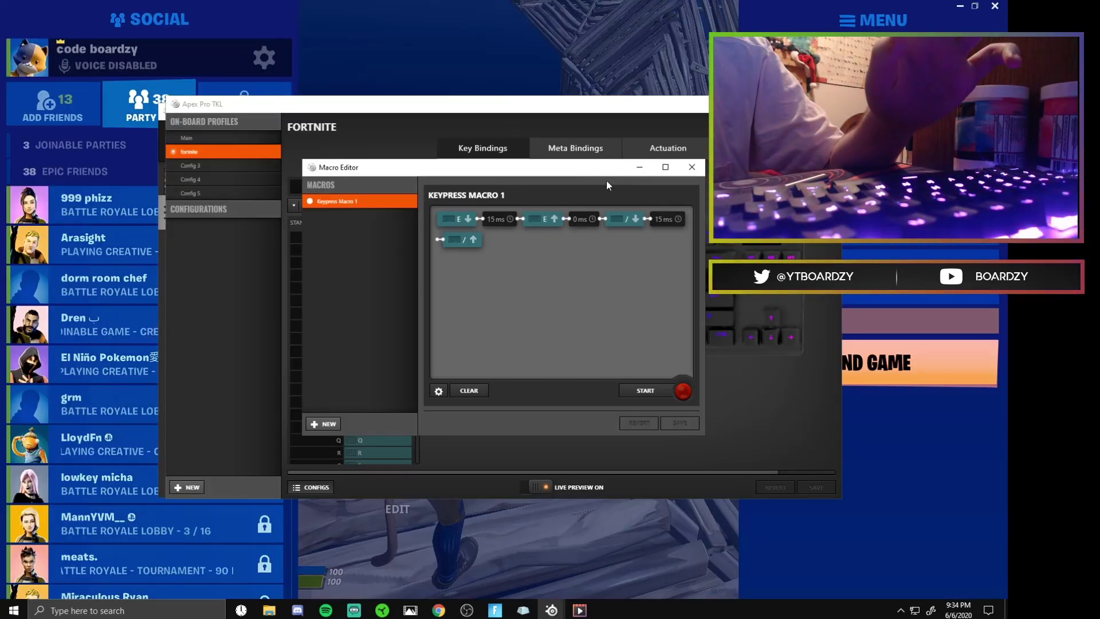
click(636, 164)
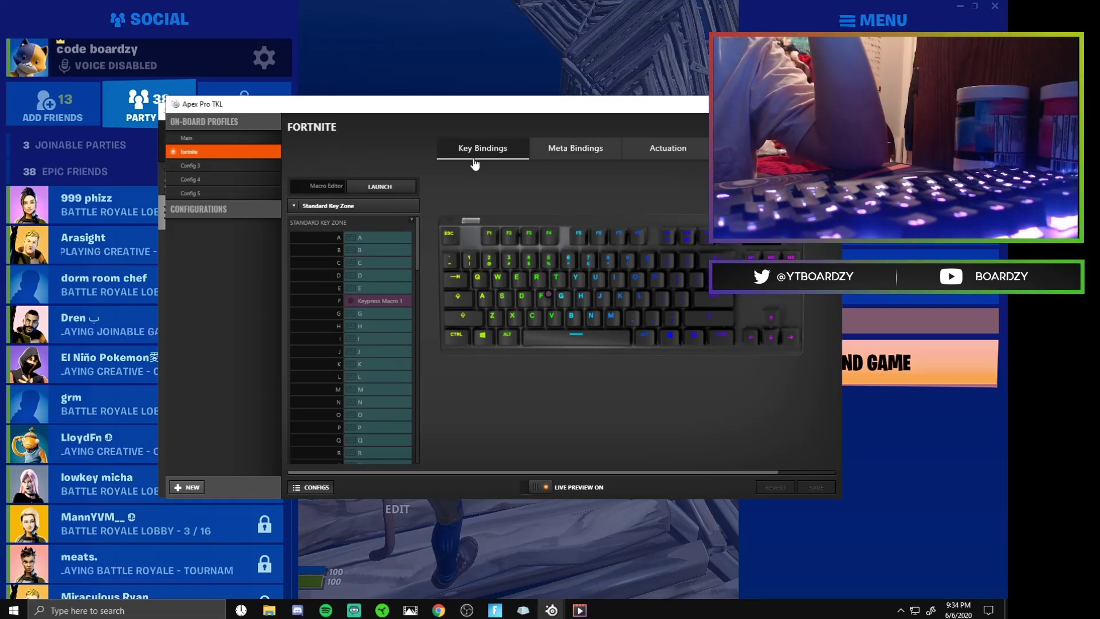
click(574, 159)
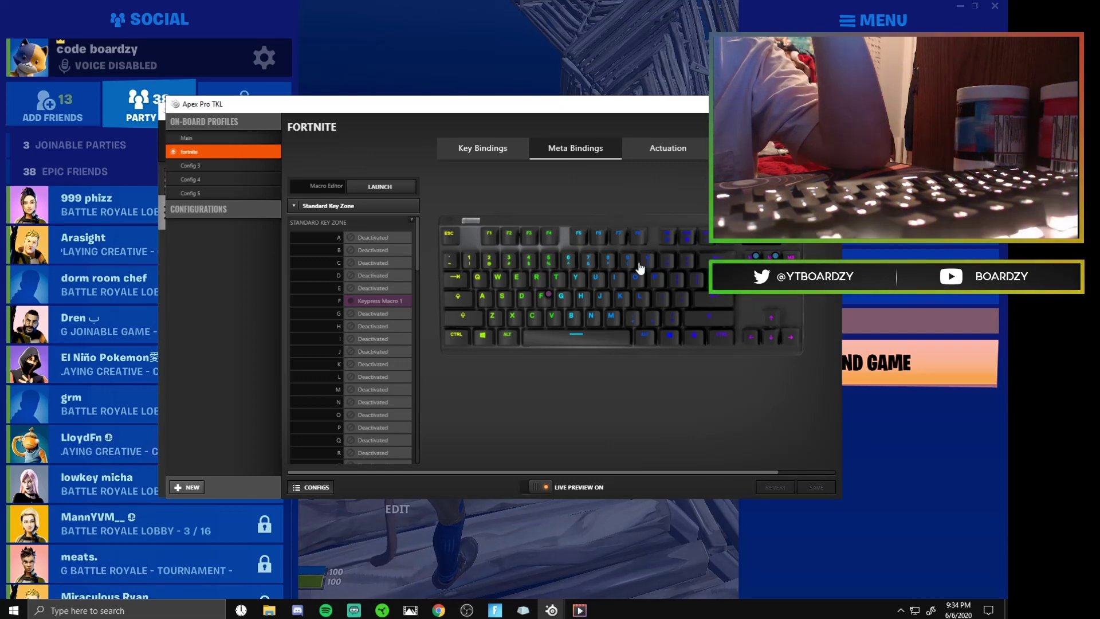
click(477, 149)
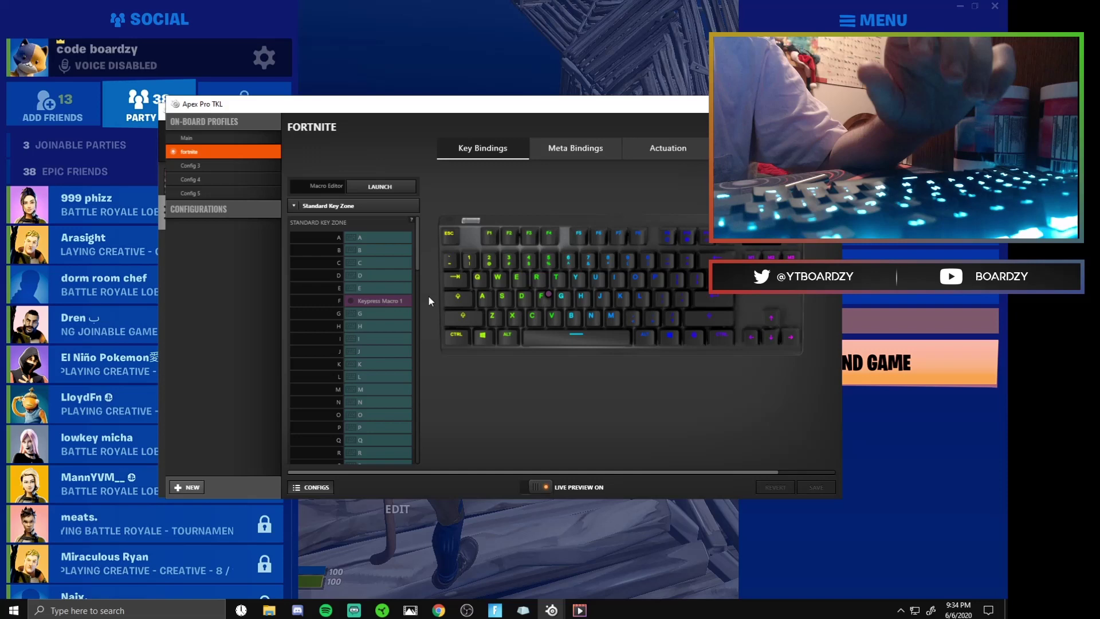
Open the F key's binding and set its type to Macros with Keypress Macro 1.
click(352, 298)
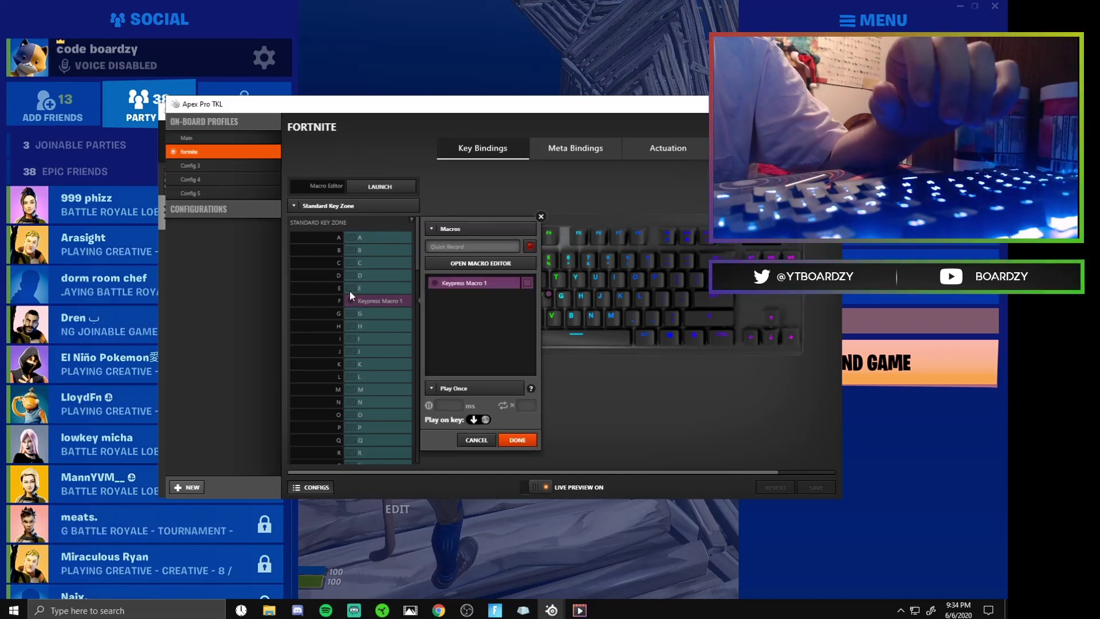
click(332, 300)
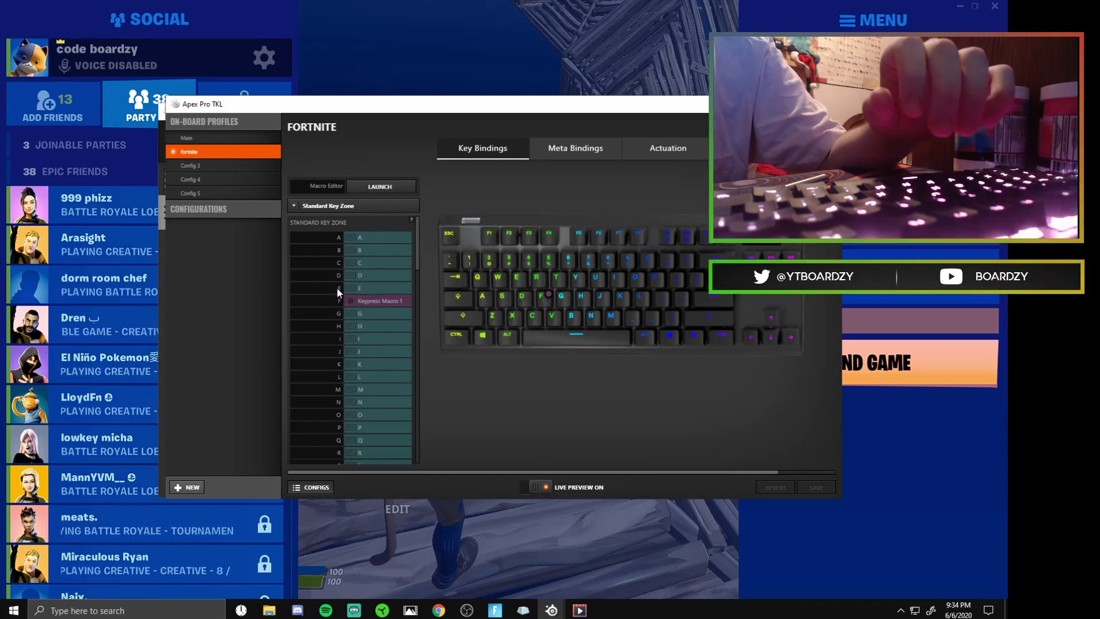
click(364, 302)
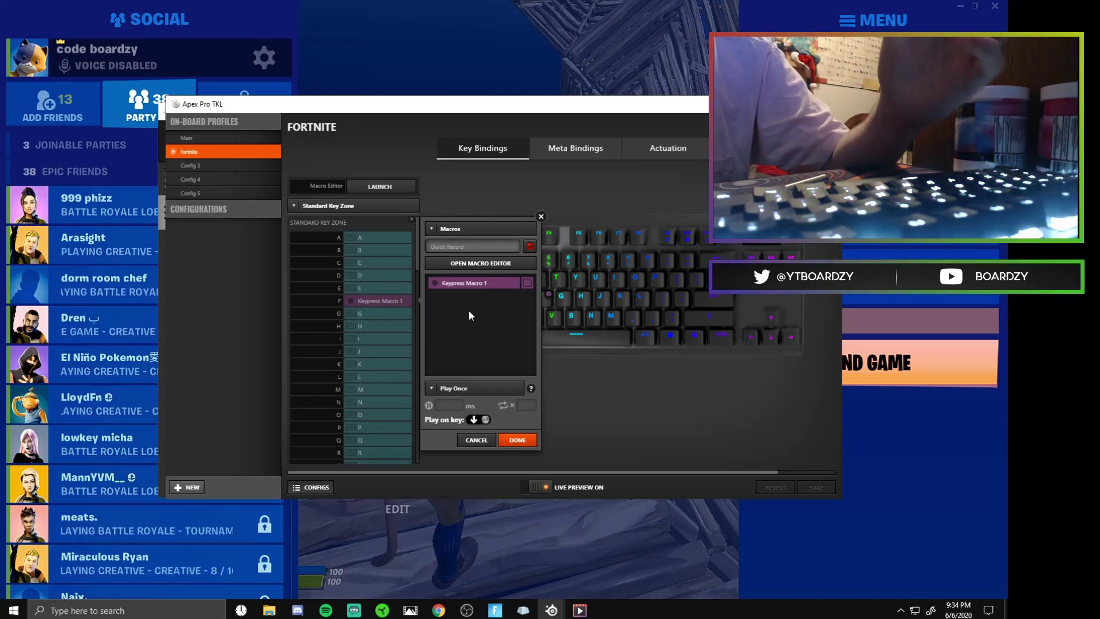
click(446, 232)
click(450, 230)
click(450, 229)
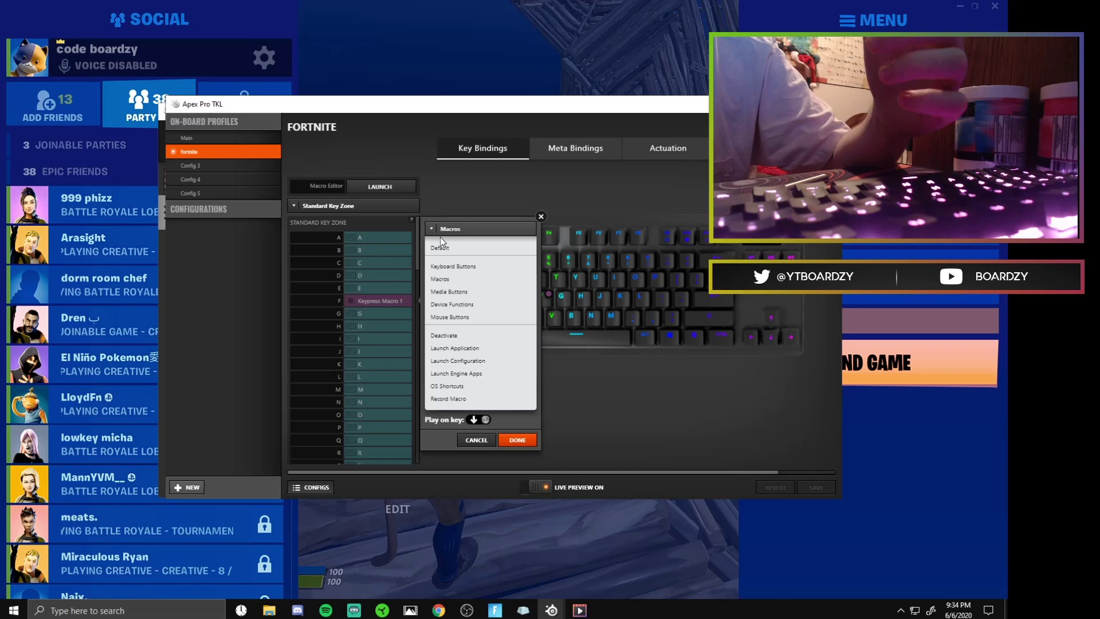
click(453, 248)
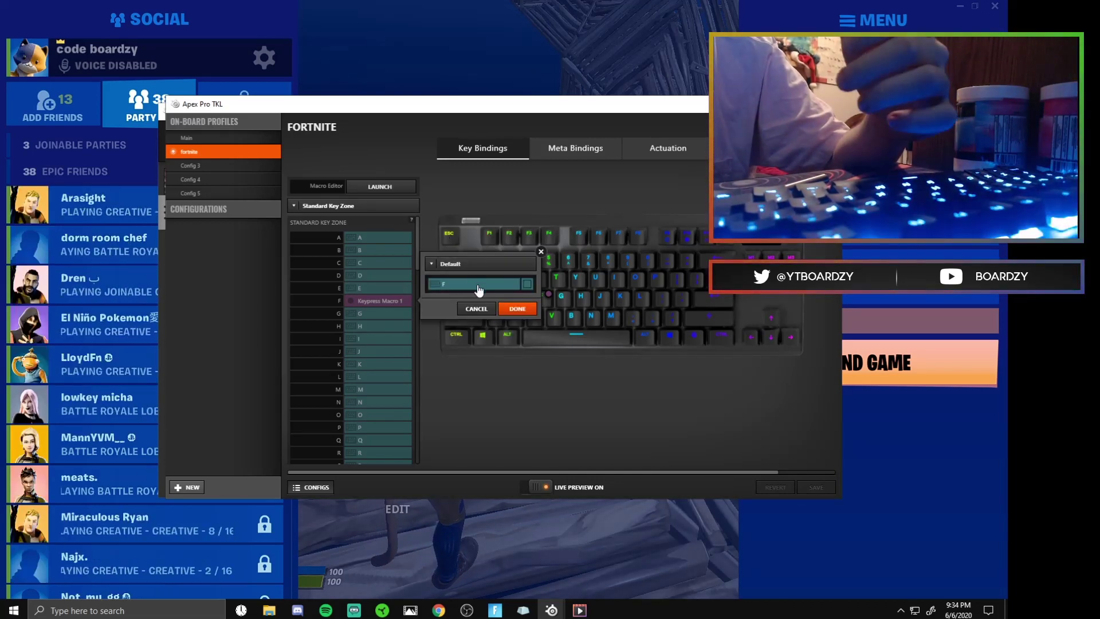
click(450, 269)
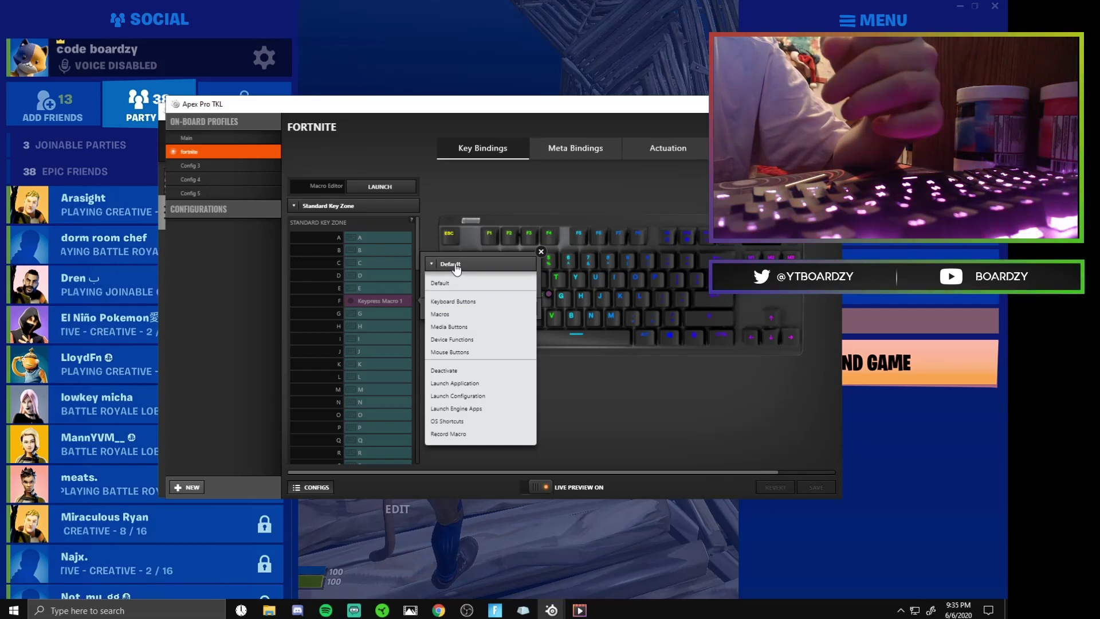
click(451, 269)
click(451, 265)
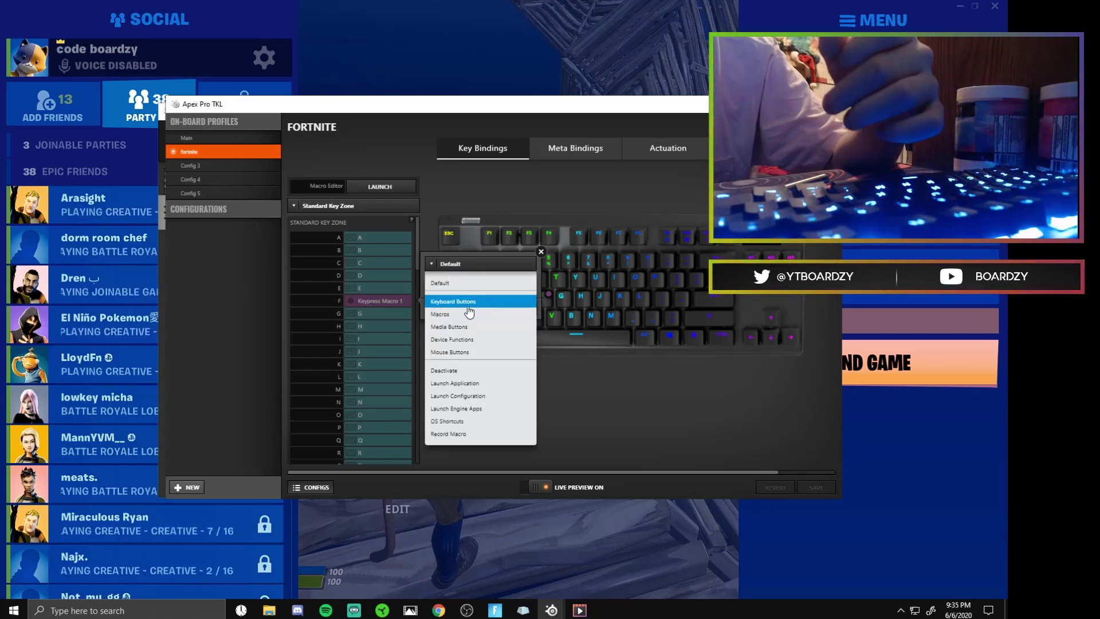
click(440, 314)
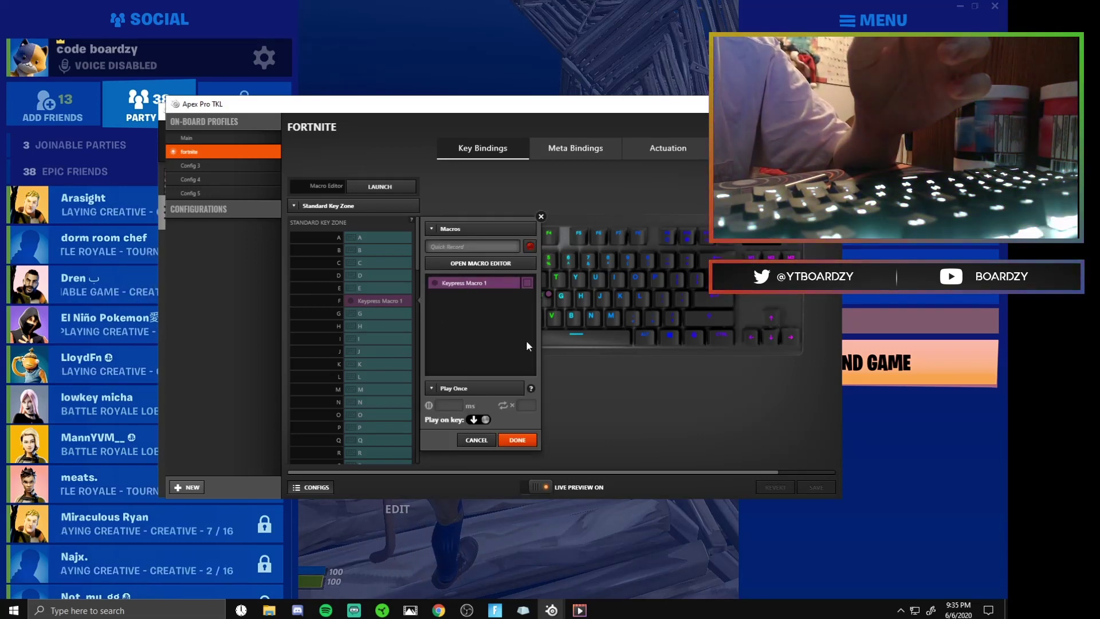
Set the F key's macro playback to Repeat While Pressed and confirm the binding.
click(456, 388)
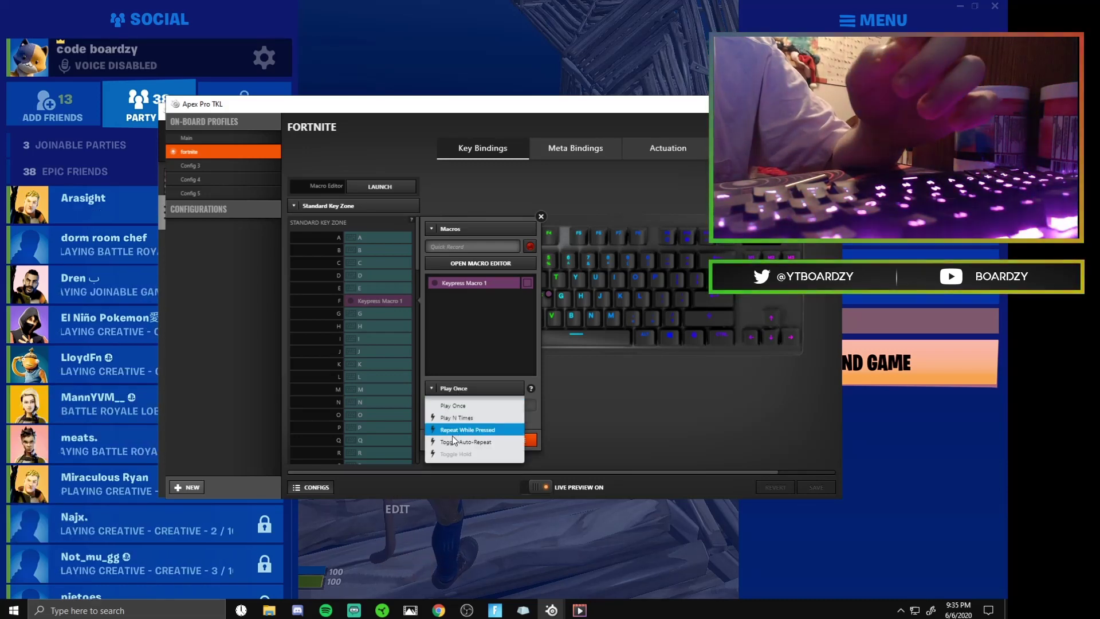
click(438, 411)
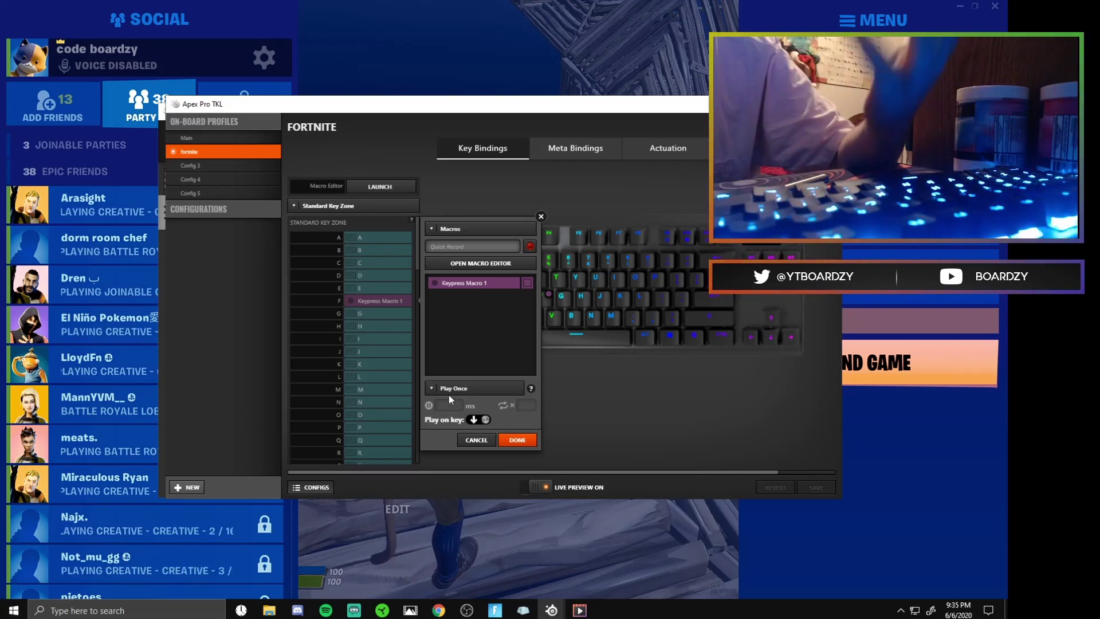
click(448, 394)
click(442, 429)
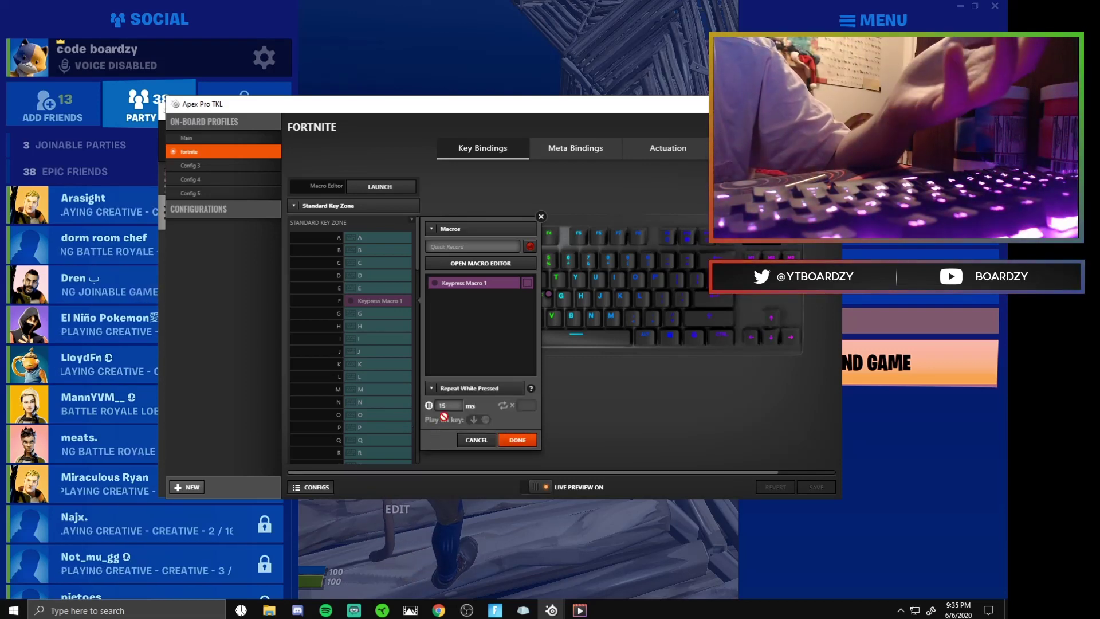
click(517, 441)
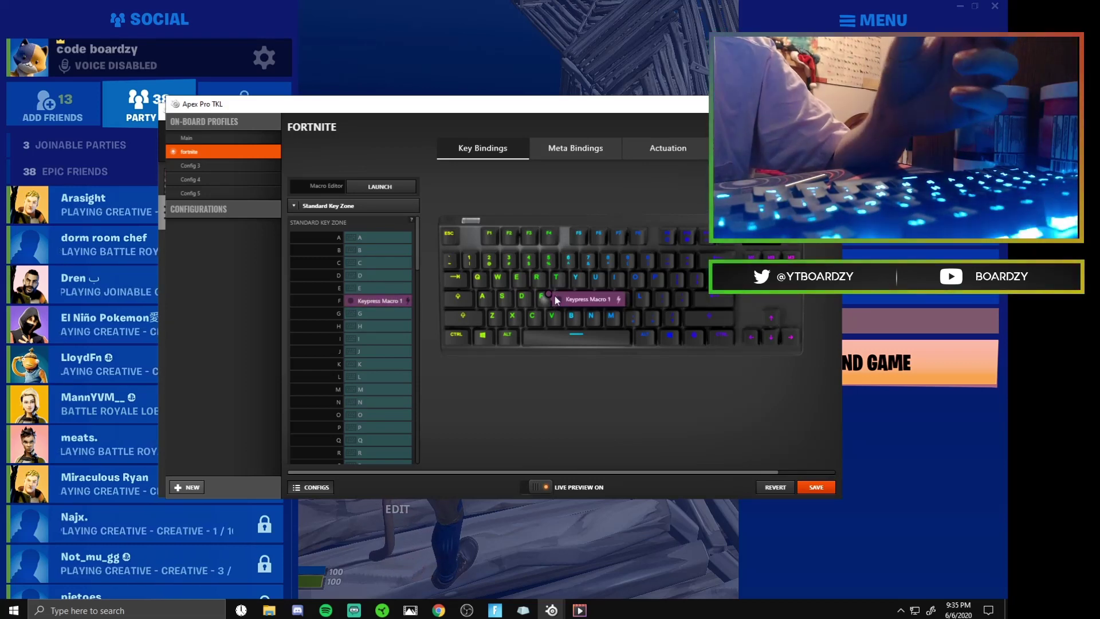
Assign Keypress Macro 1 to the Q key with Play Once playback.
click(481, 279)
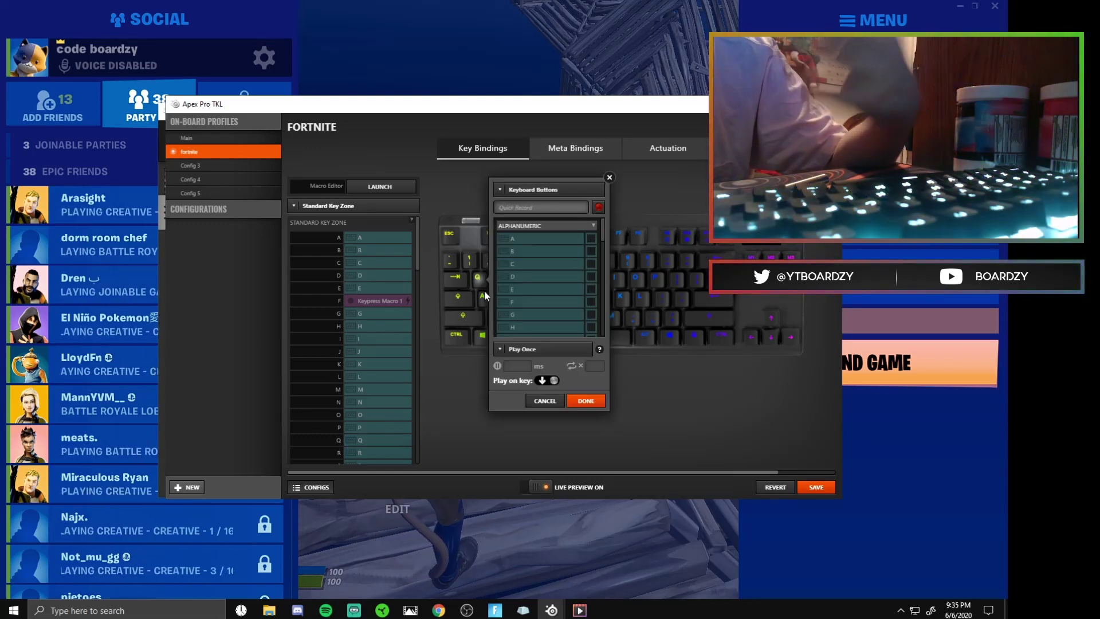
click(518, 191)
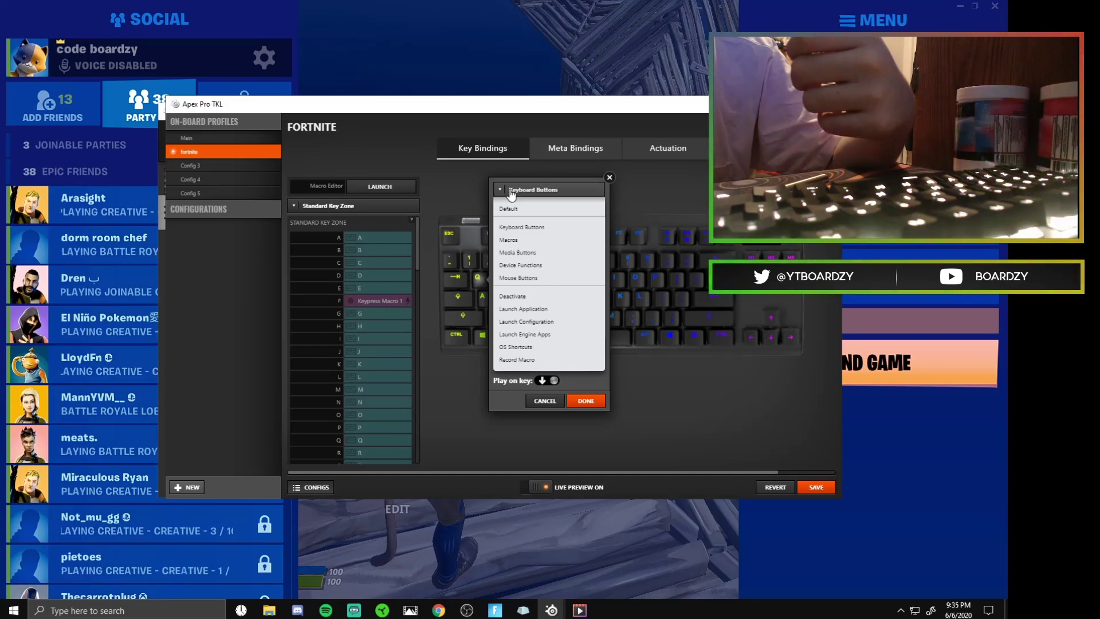
click(512, 240)
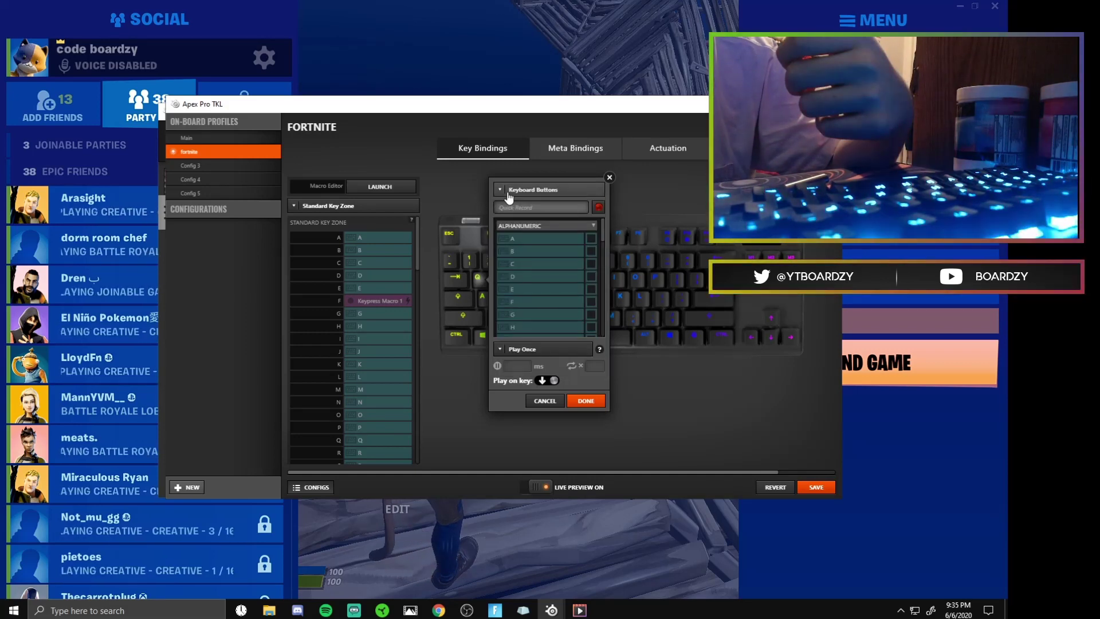
click(525, 189)
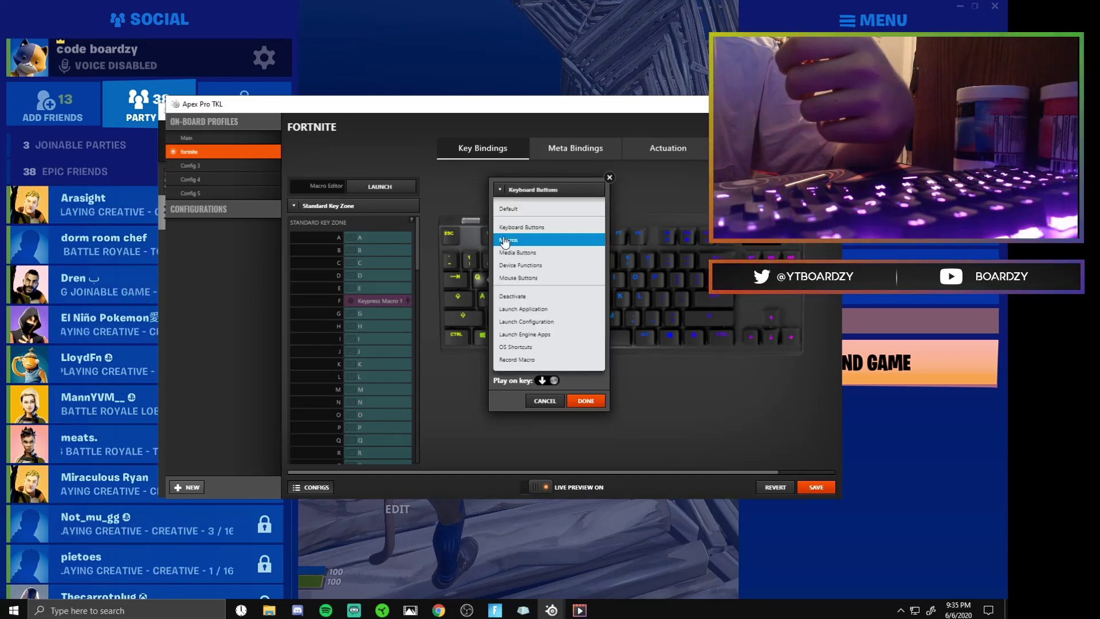
click(504, 241)
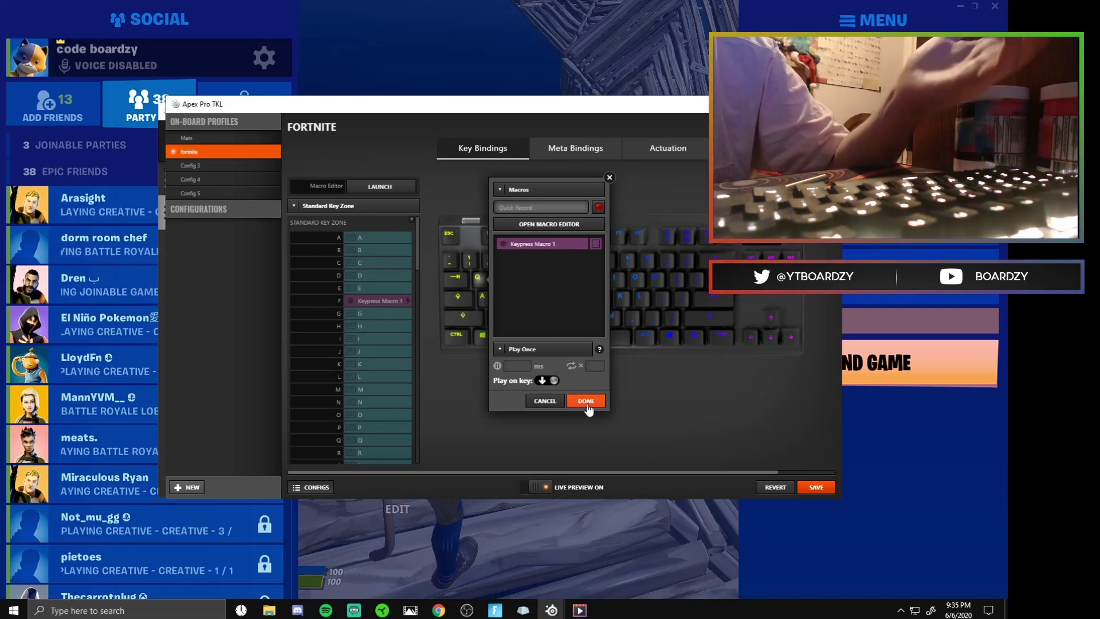
click(586, 401)
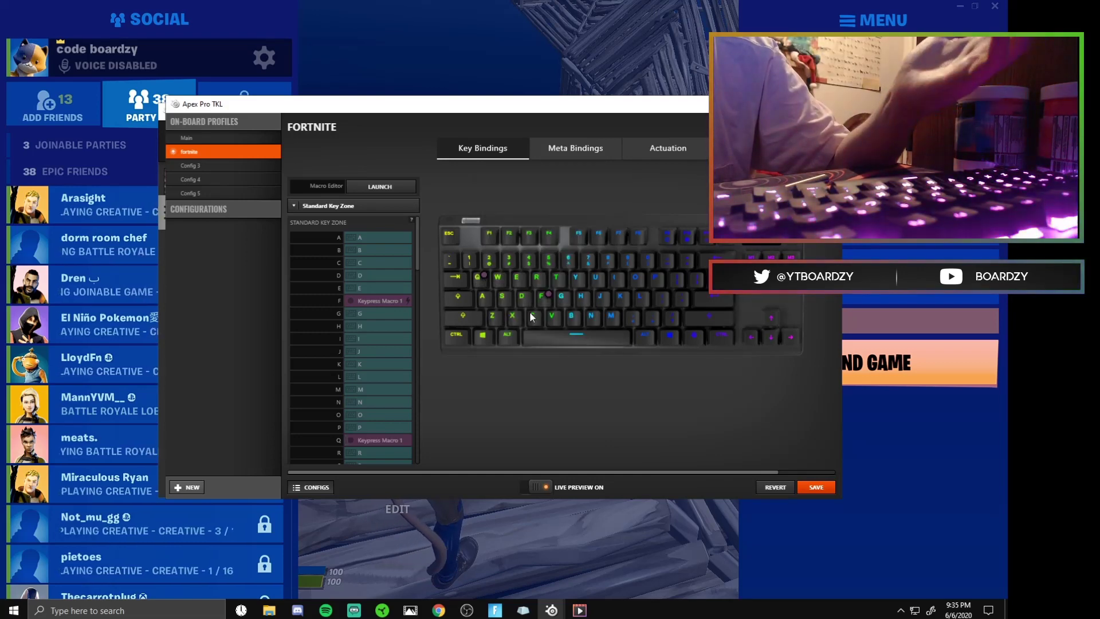
Restore the Q key to its default binding and save the Fortnite profile.
click(474, 284)
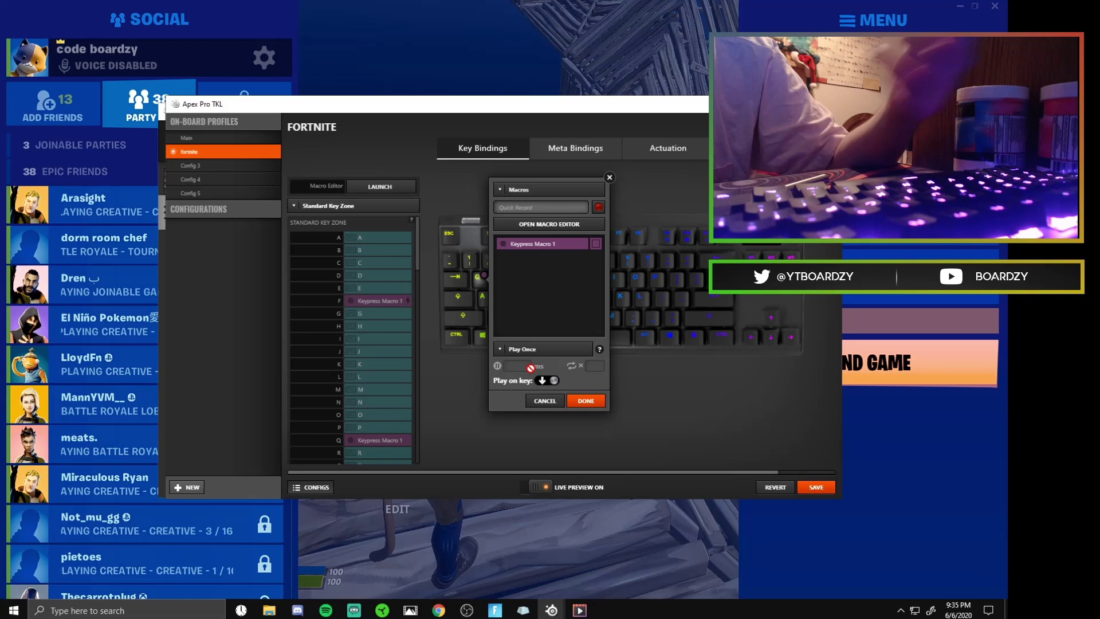
click(526, 189)
click(521, 206)
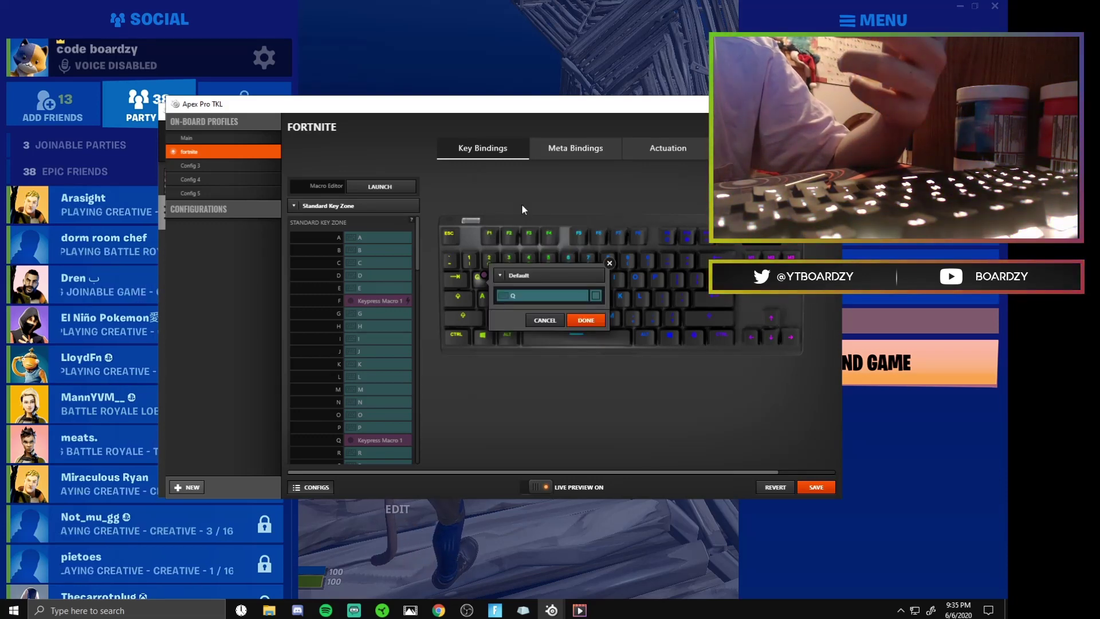
click(582, 321)
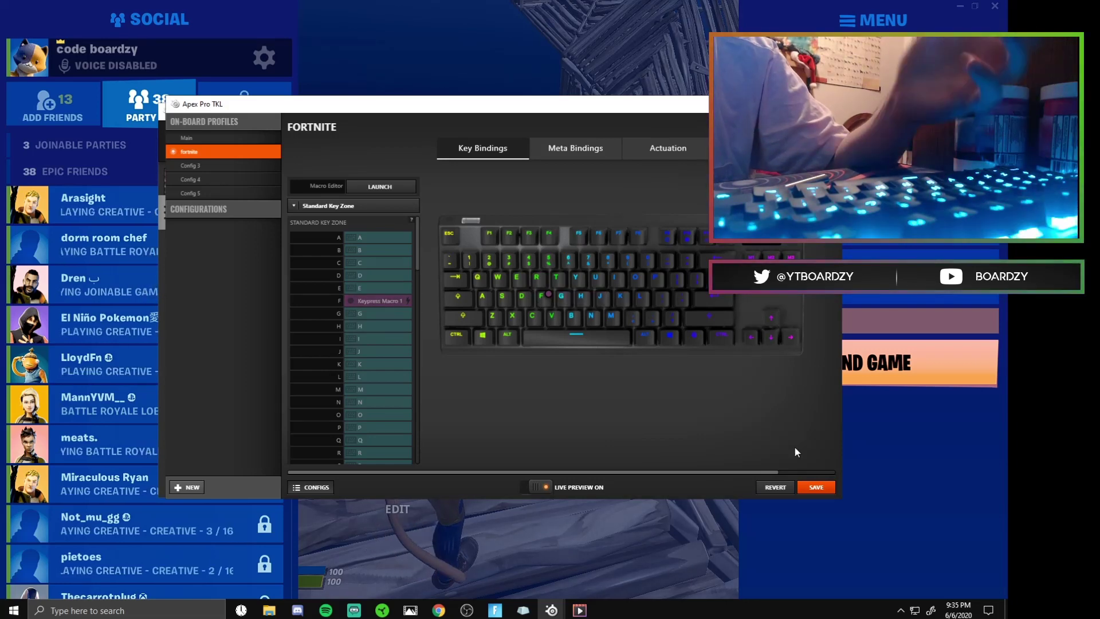
click(814, 489)
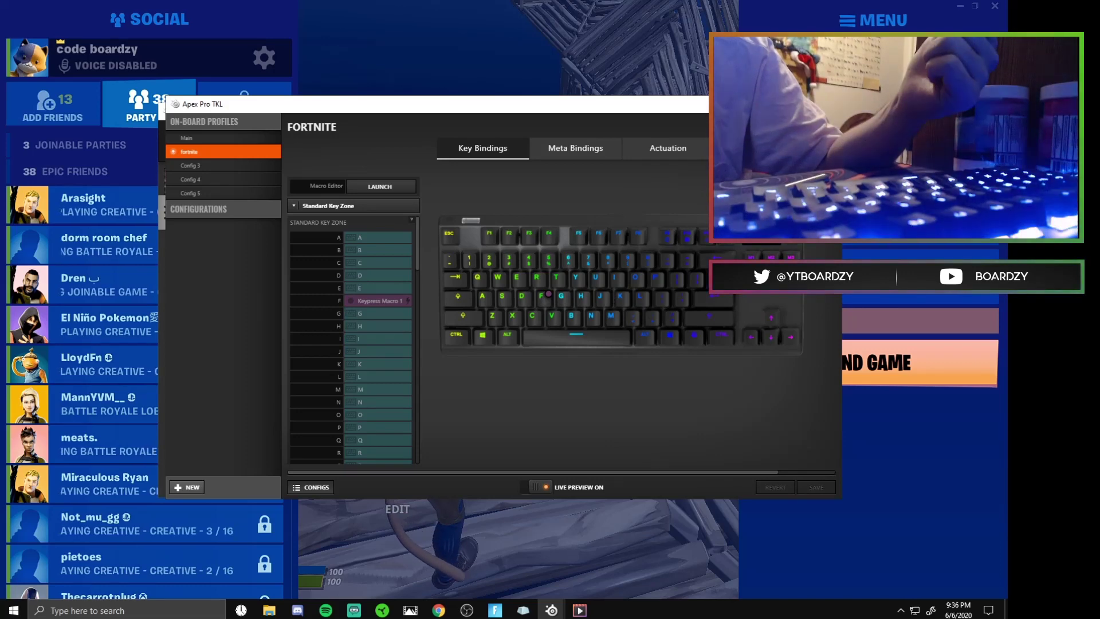
Switch to Fortnite and bring up the building edit bindings in its keyboard controls settings.
click(828, 103)
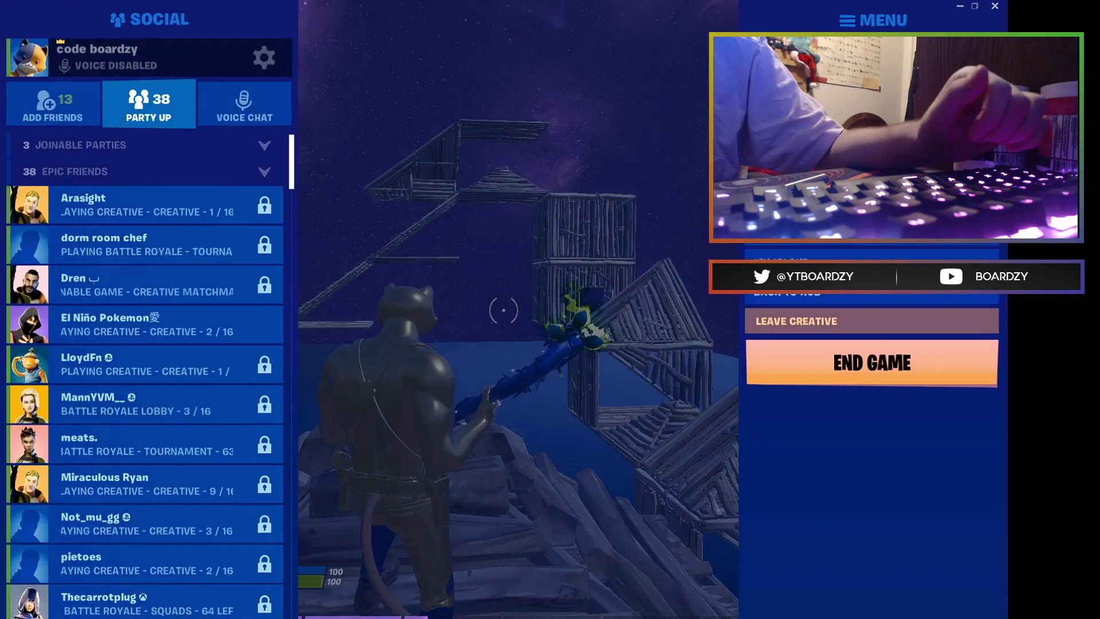
click(871, 57)
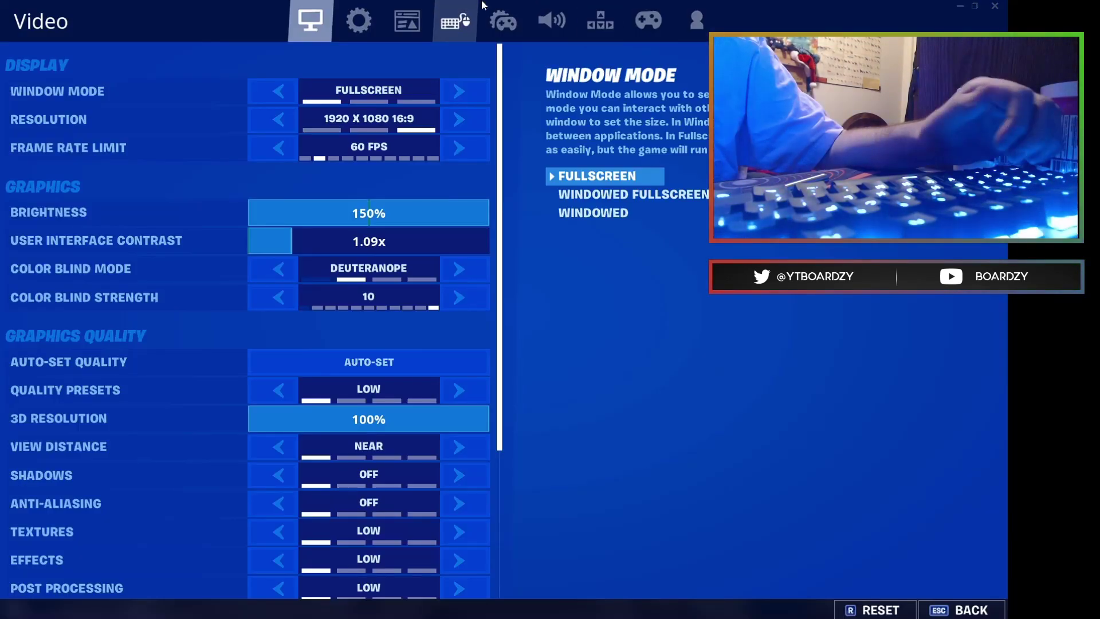
click(605, 16)
scroll(361, 241, down, 6)
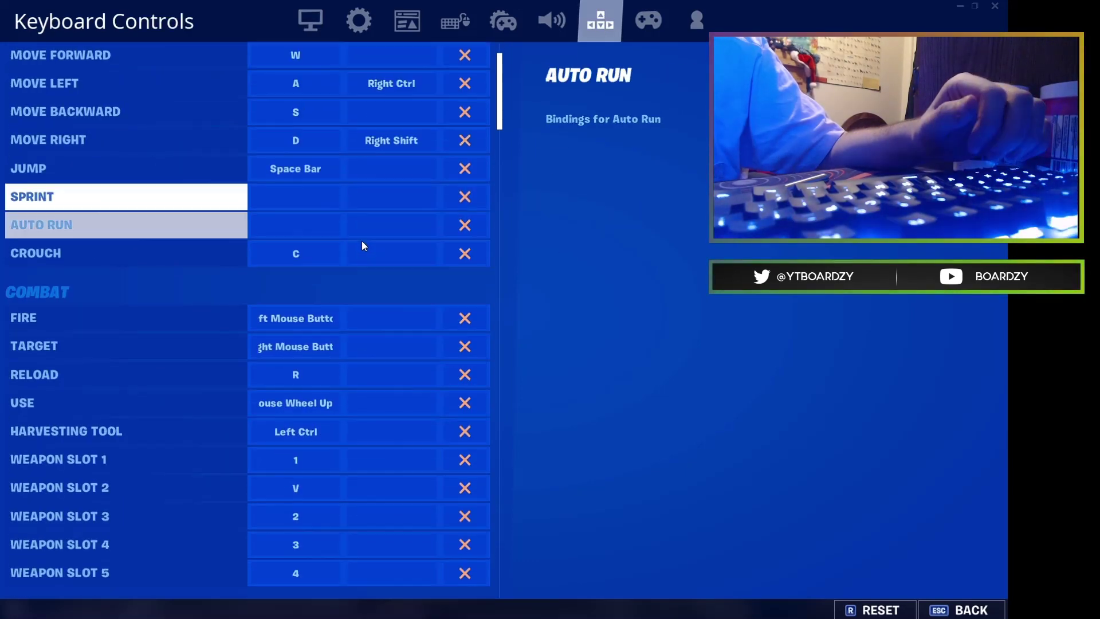
scroll(350, 339, down, 5)
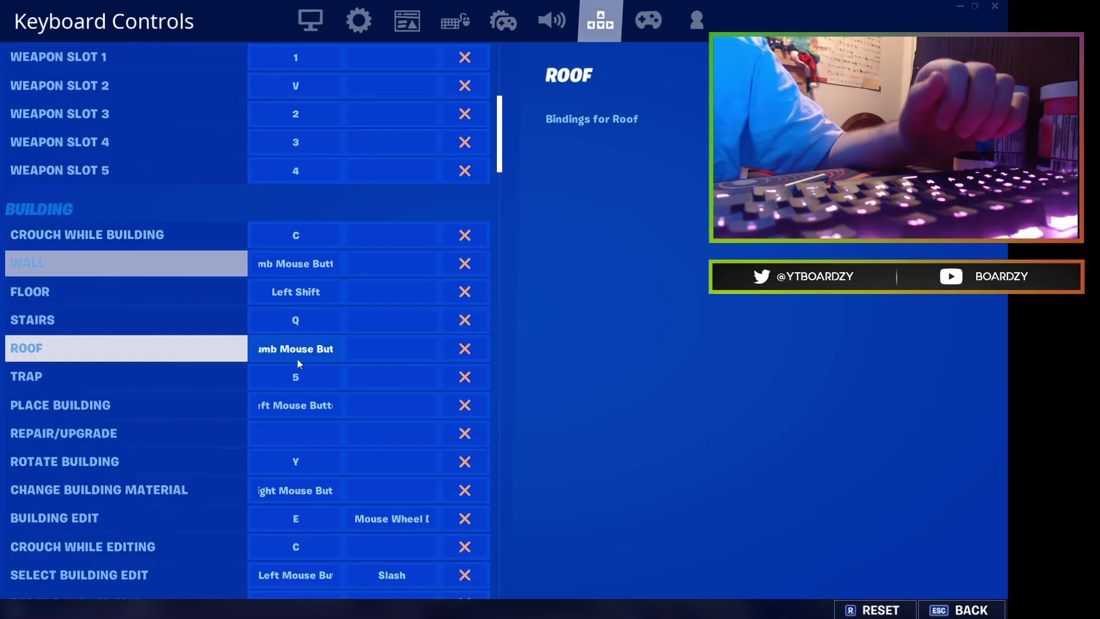
scroll(301, 390, down, 4)
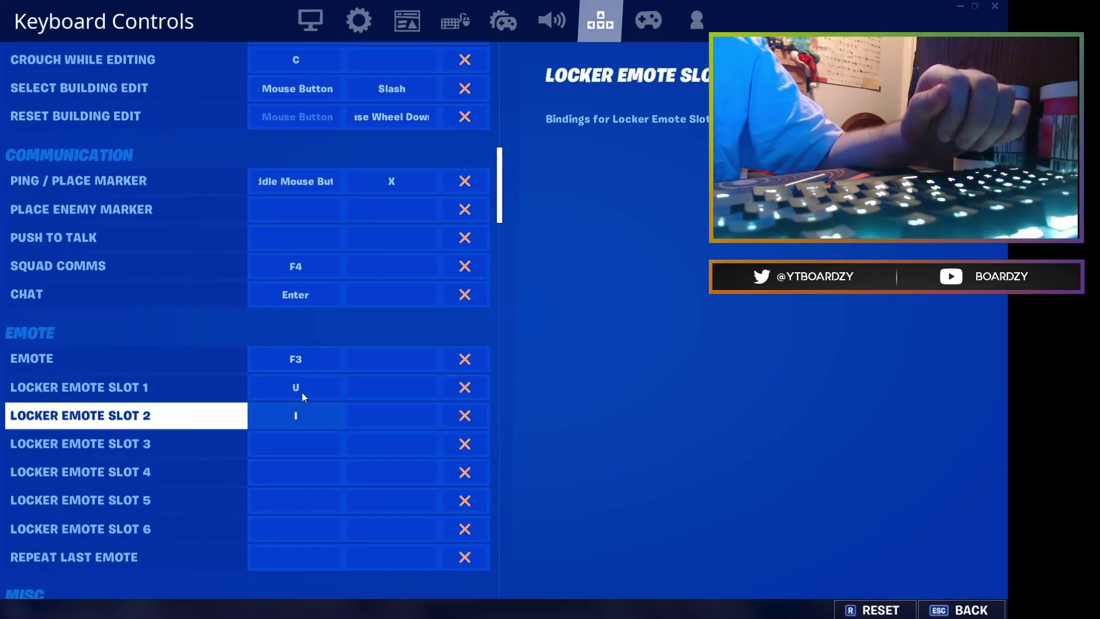
scroll(302, 393, up, 5)
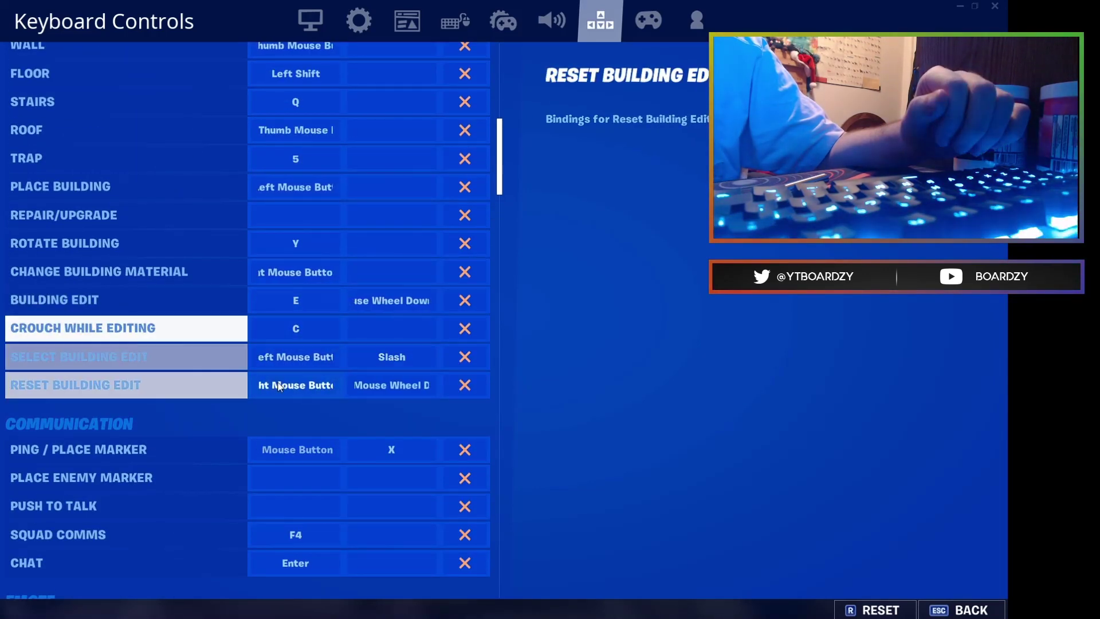
Bind Slash as the second key for Select Building Edit and return to the match.
click(392, 356)
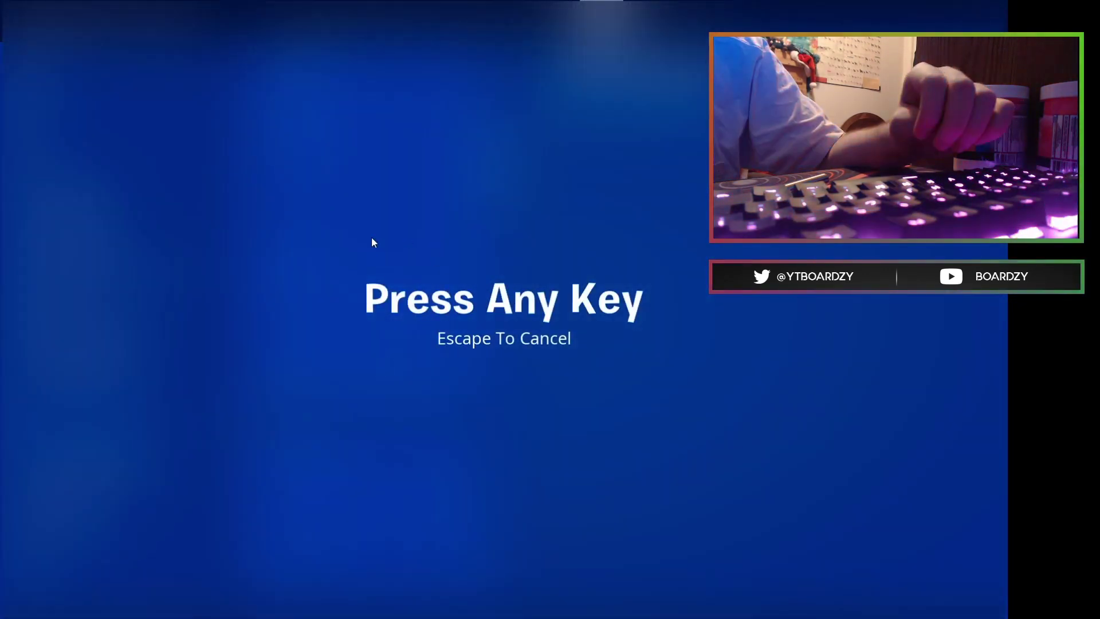
right_click(303, 281)
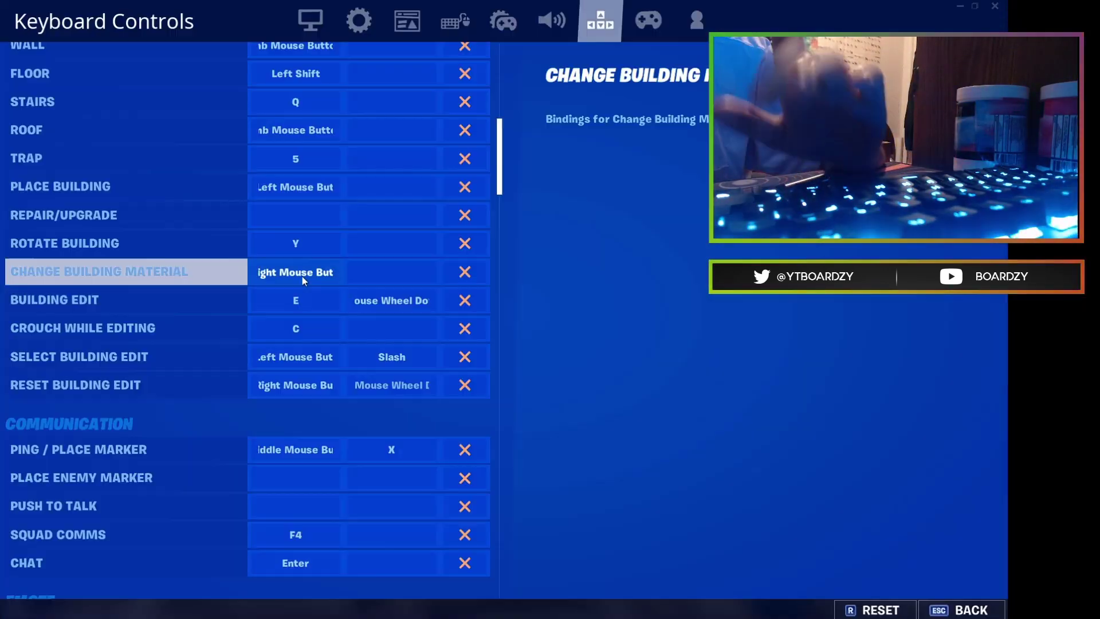
click(392, 358)
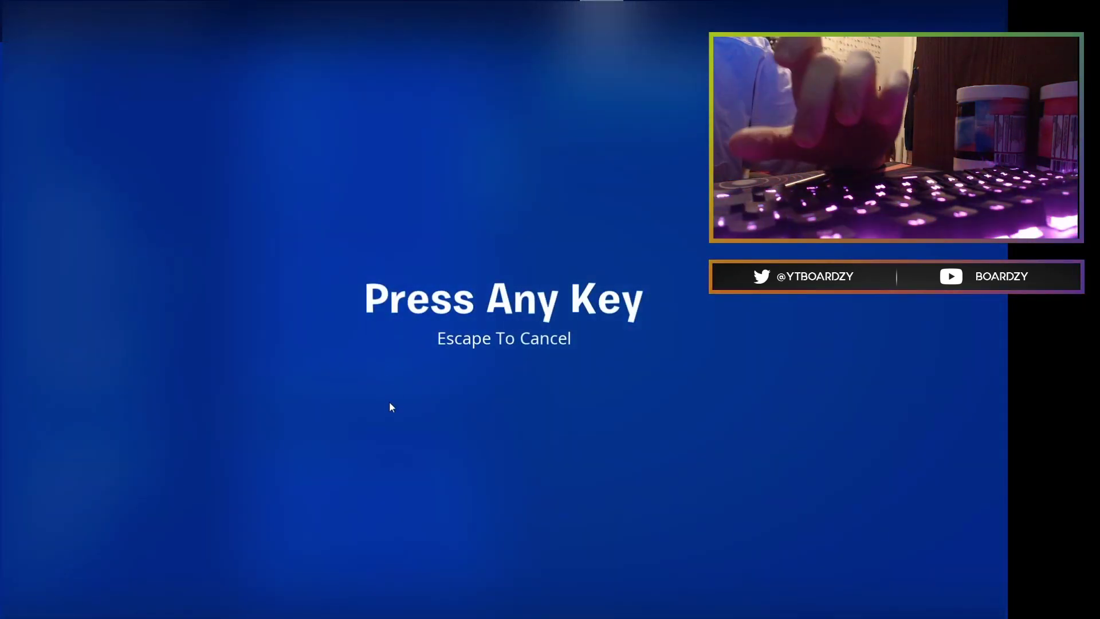
key(slash)
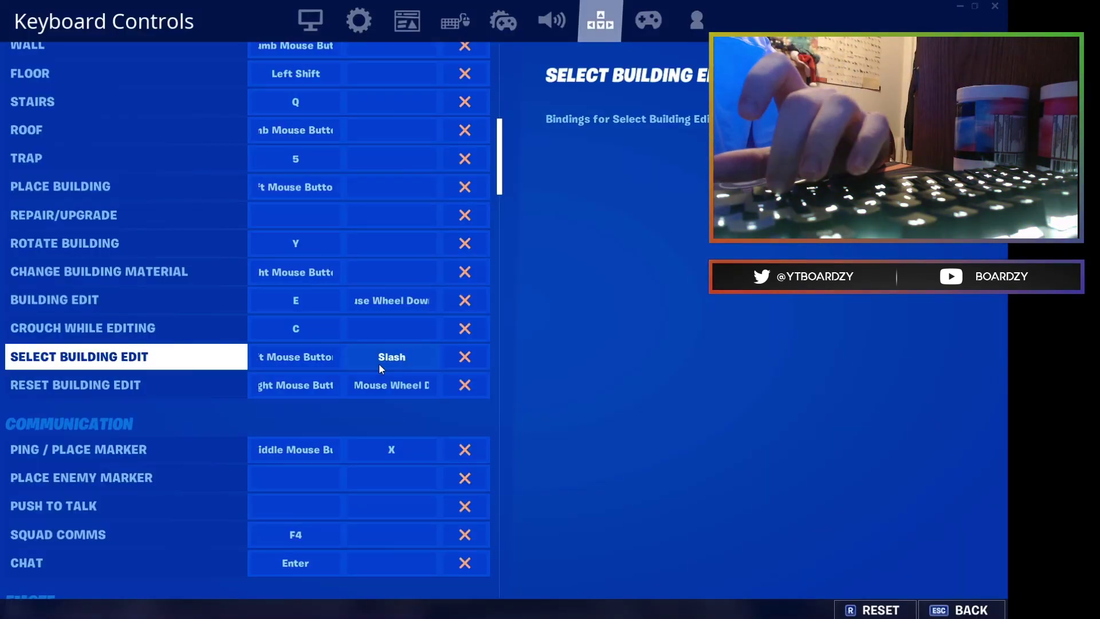
click(377, 360)
key(slash)
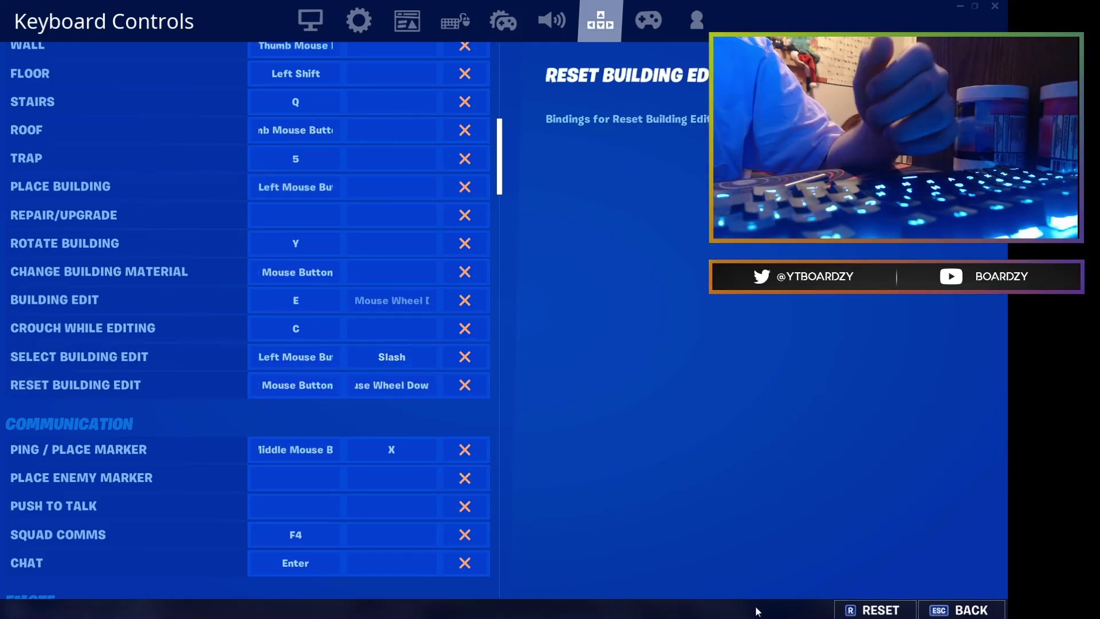
click(968, 610)
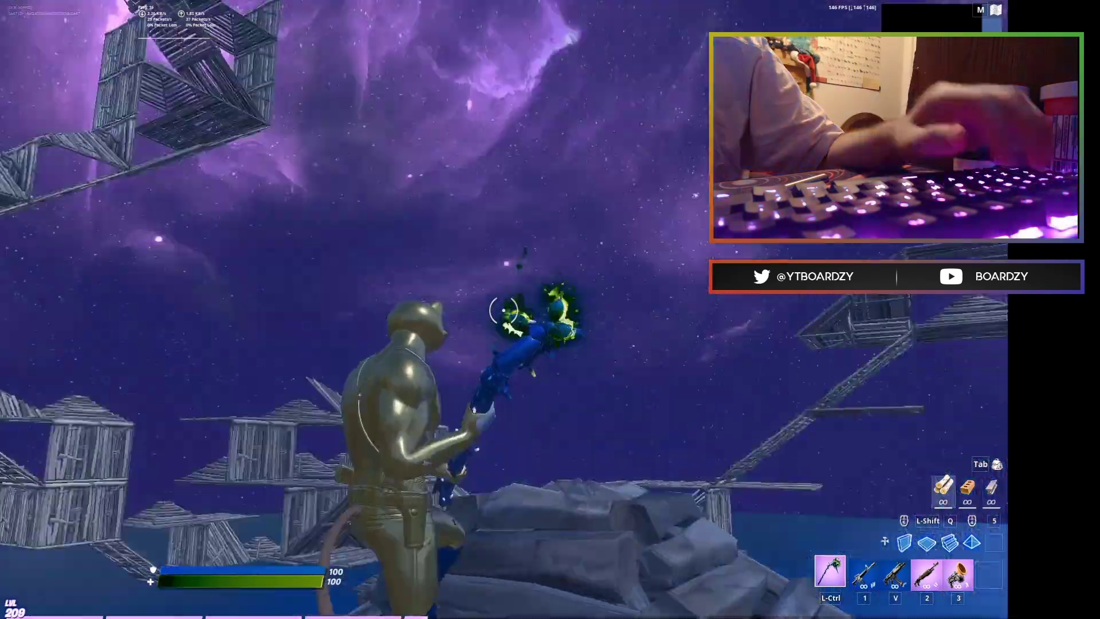
Test rapid editing by repeatedly opening and confirming edits on the wooden building piece ahead.
key(e)
key(e)
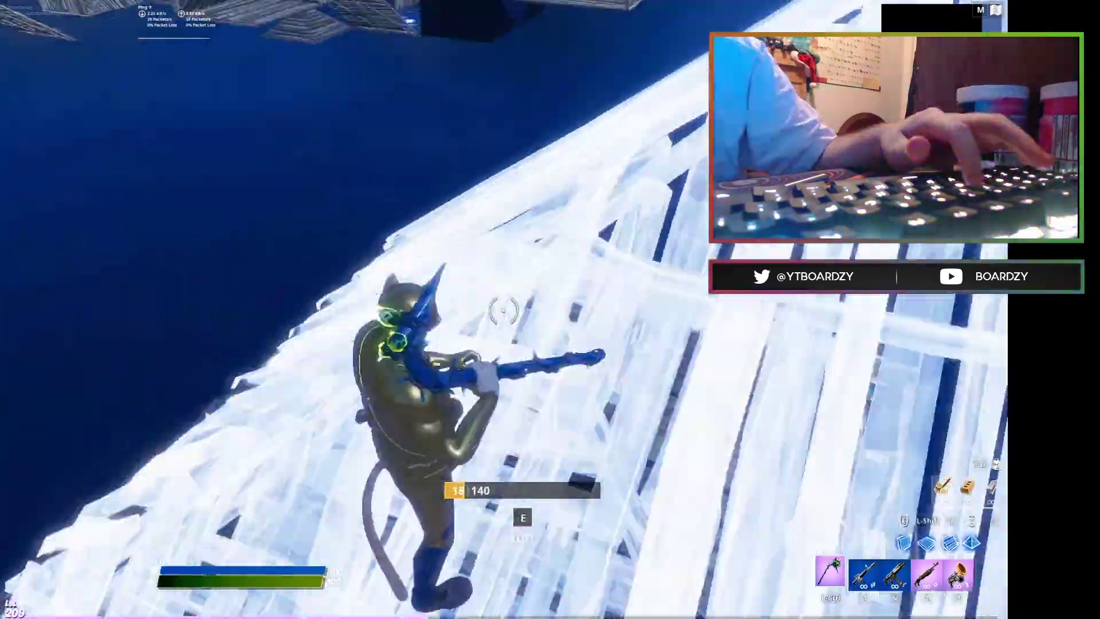
key(e)
key(e)
key(e)
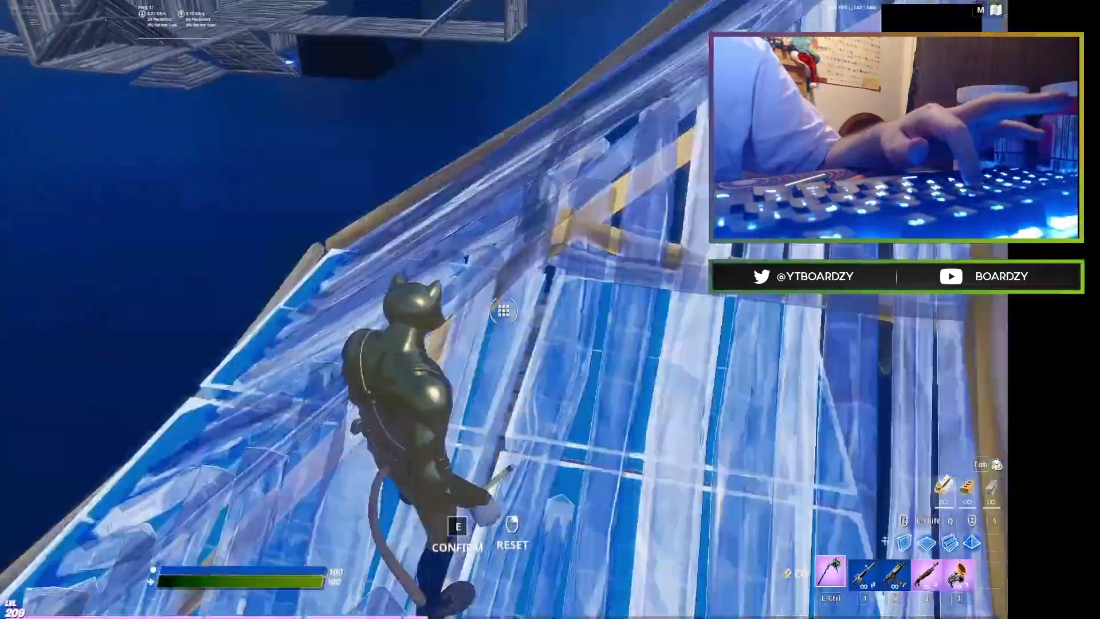
key(e)
key(e)
key(e)
key(e)
key(e)
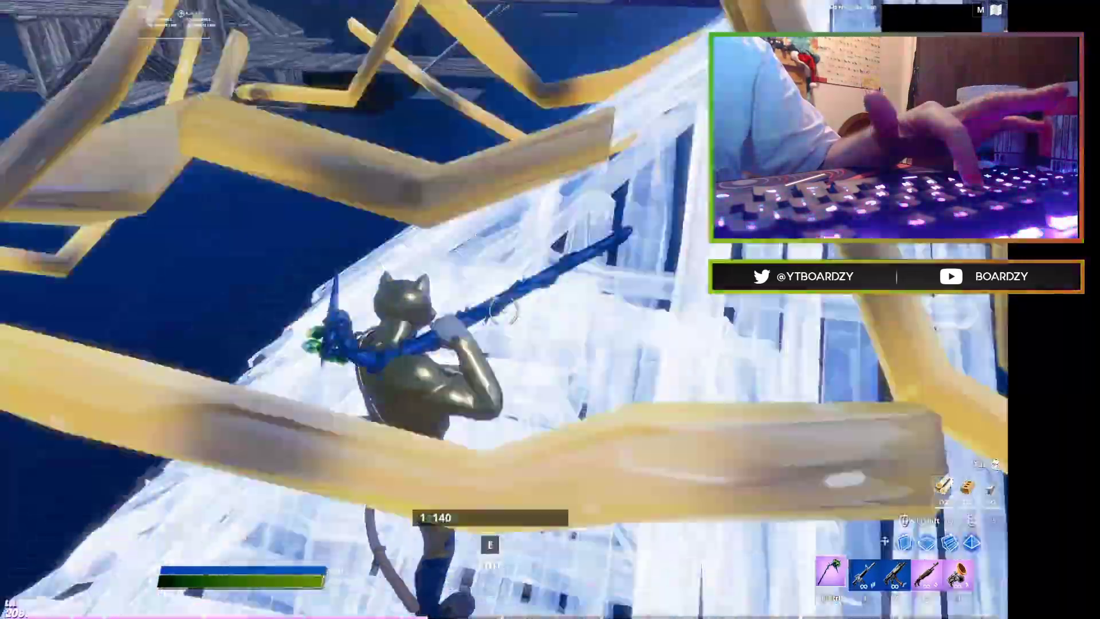
key(e)
key(e)
Build upward with stairs and further wooden pieces, editing one piece along the way.
key(q)
click(503, 310)
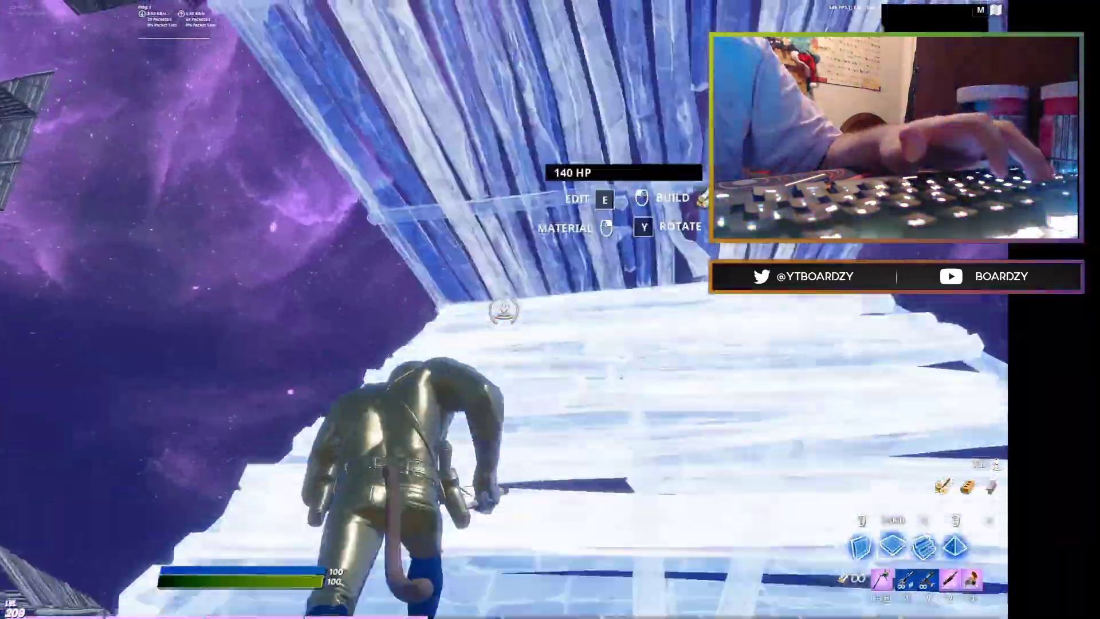
click(503, 310)
click(503, 310)
click(504, 310)
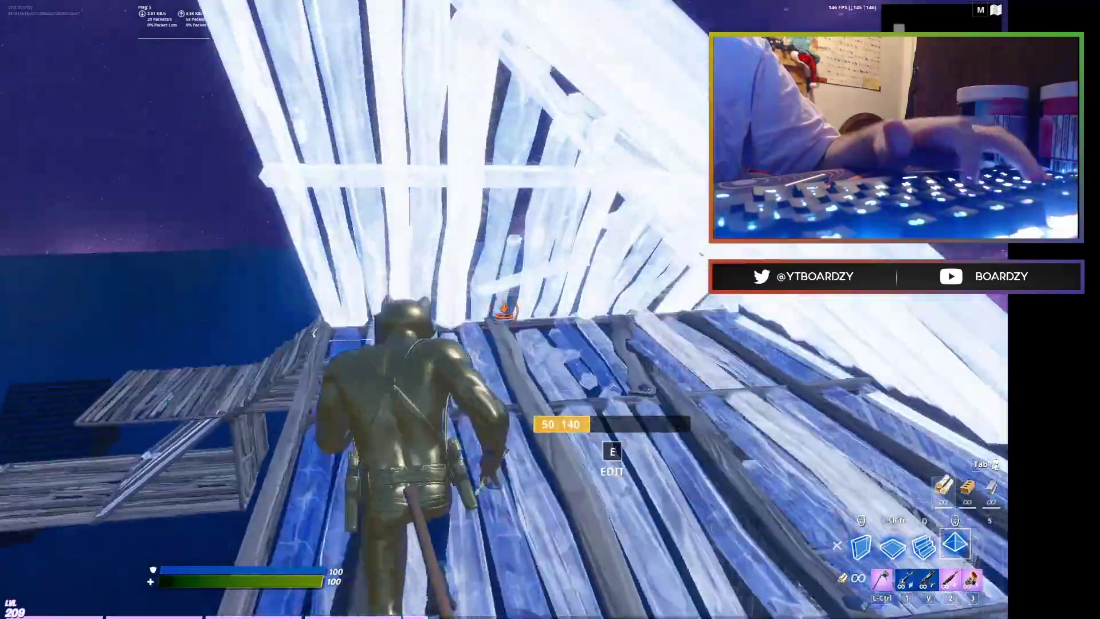
key(e)
key(e)
key(q)
click(503, 310)
Repeatedly open and confirm edits on the newly placed wooden pieces to test the rapid-edit macro again.
key(e)
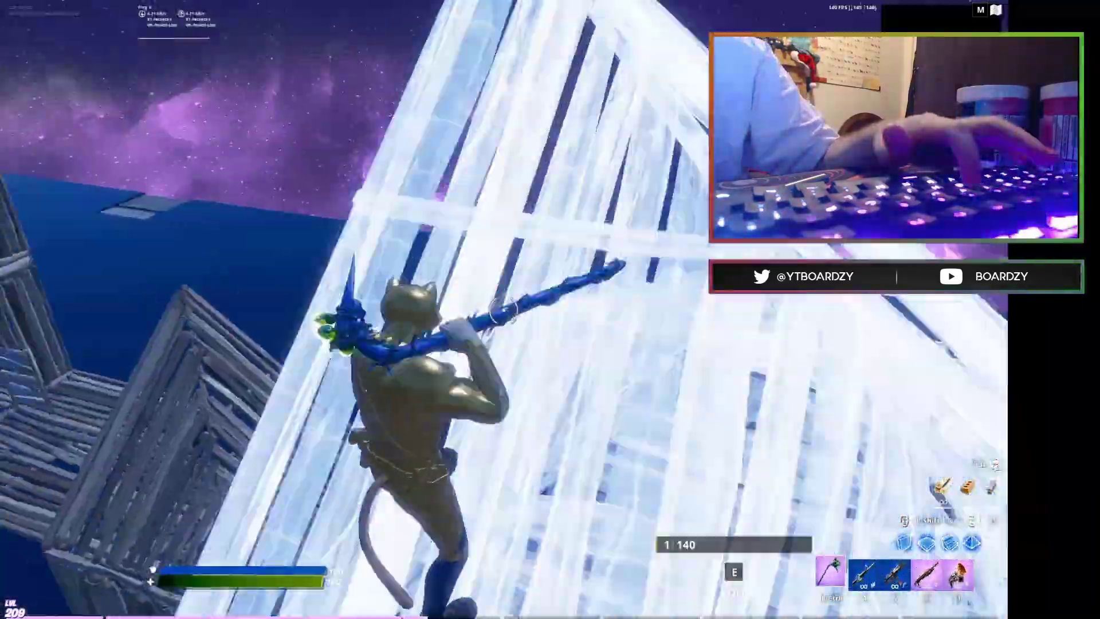
key(e)
key(e)
key(e)
key(e)
key(e)
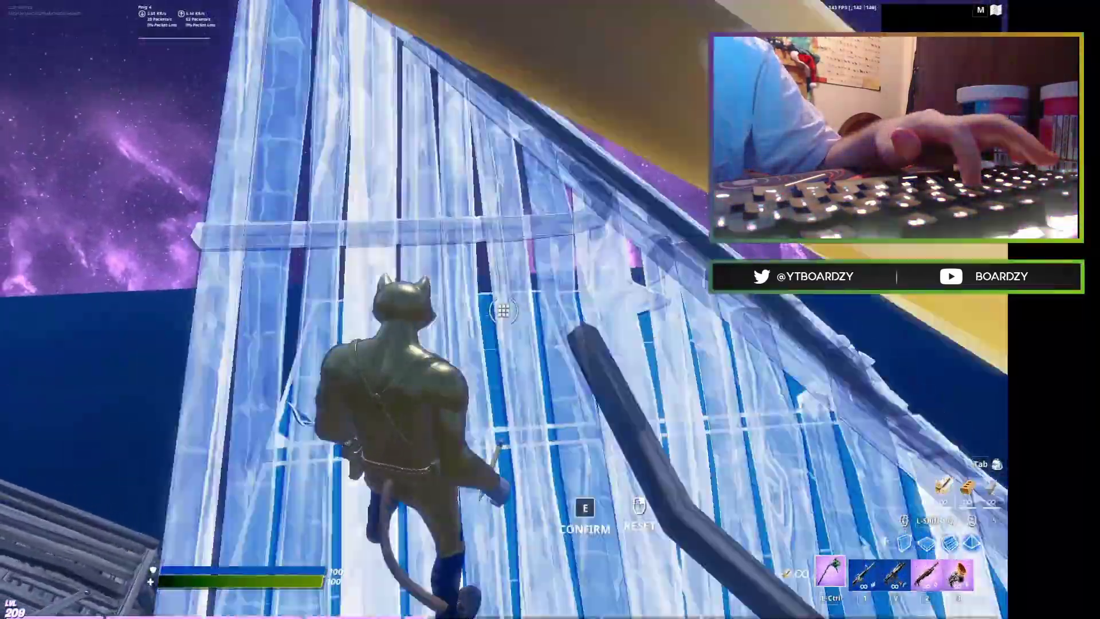
key(e)
key(e)
key(e)
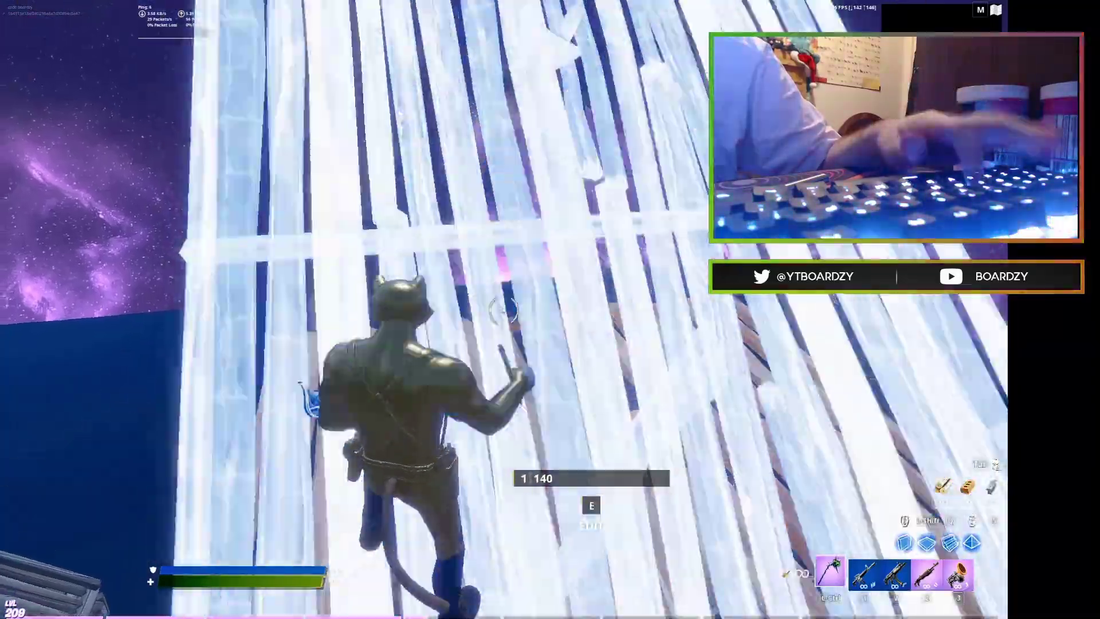
key(e)
click(504, 310)
key(e)
key(e)
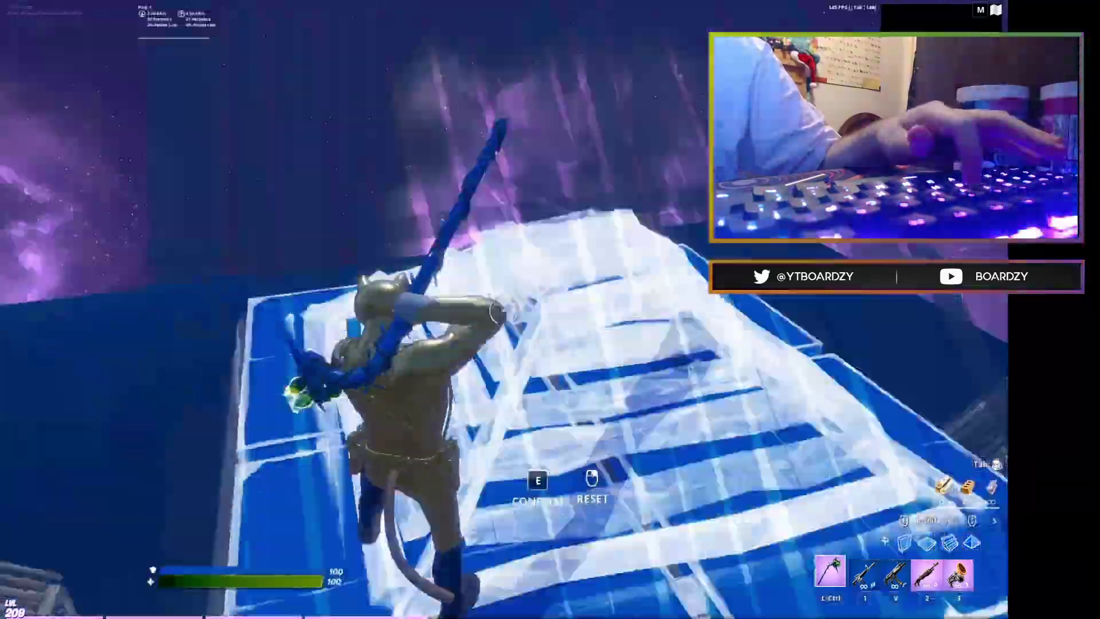
key(e)
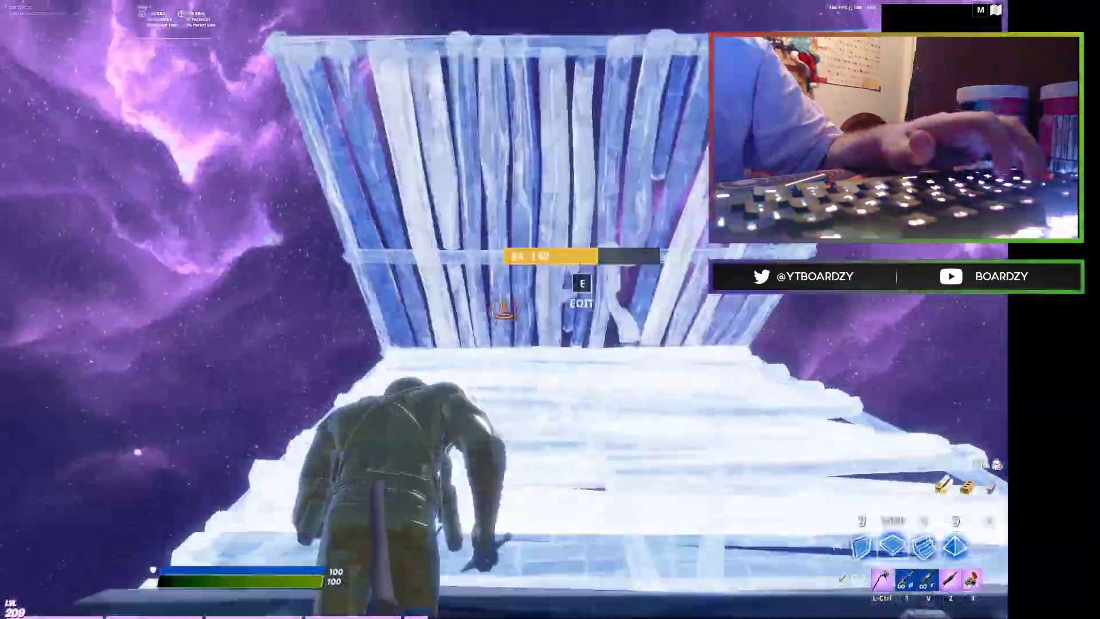
Continue the wooden tower upward, placing and editing building pieces while climbing.
middle_click(504, 310)
scroll(503, 310, down, 1)
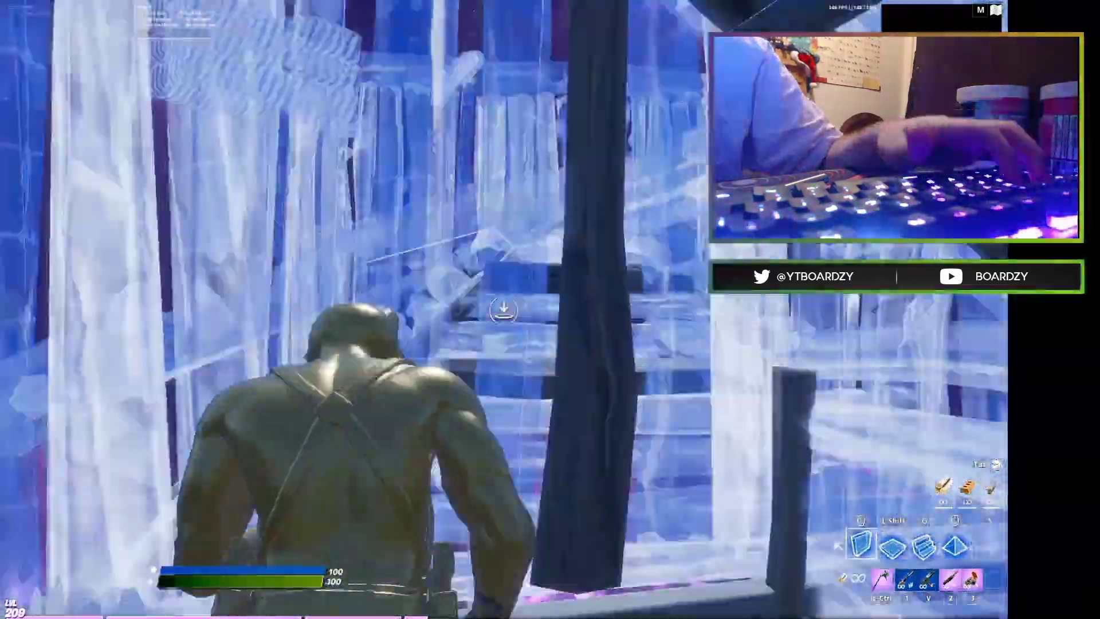
key(e)
middle_click(504, 310)
click(504, 310)
key(ctrl)
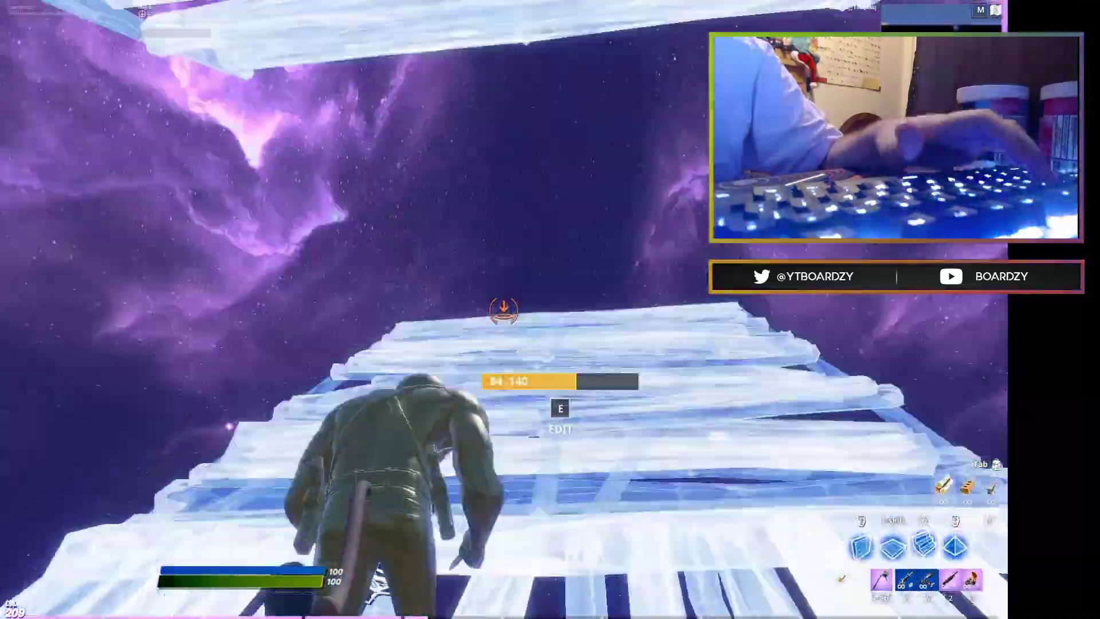
click(504, 310)
middle_click(503, 310)
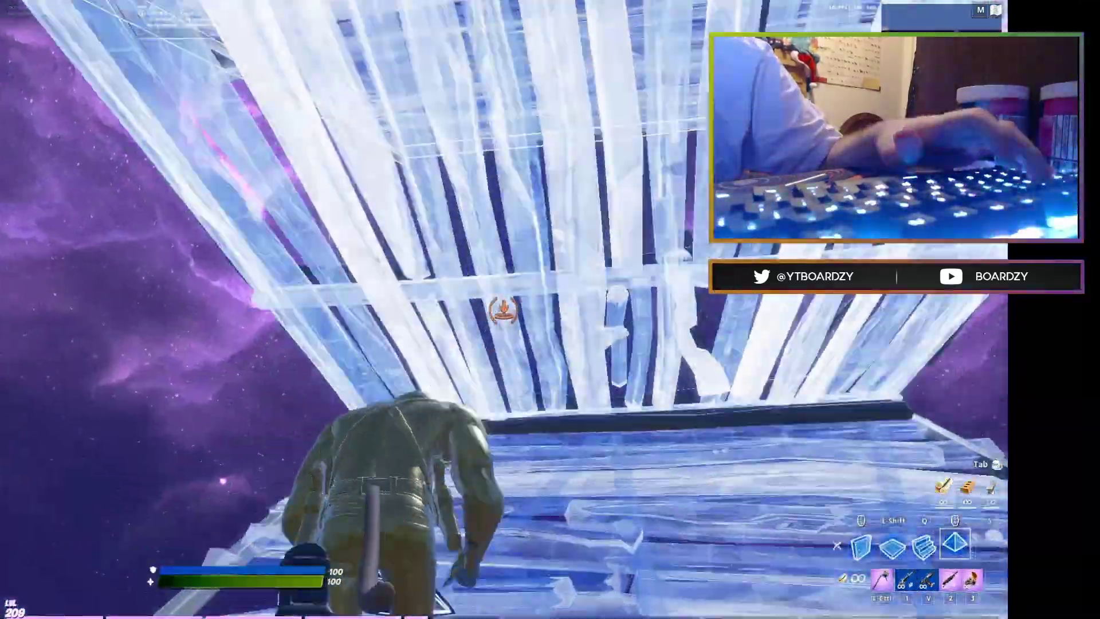
key(e)
click(504, 310)
key(shift)
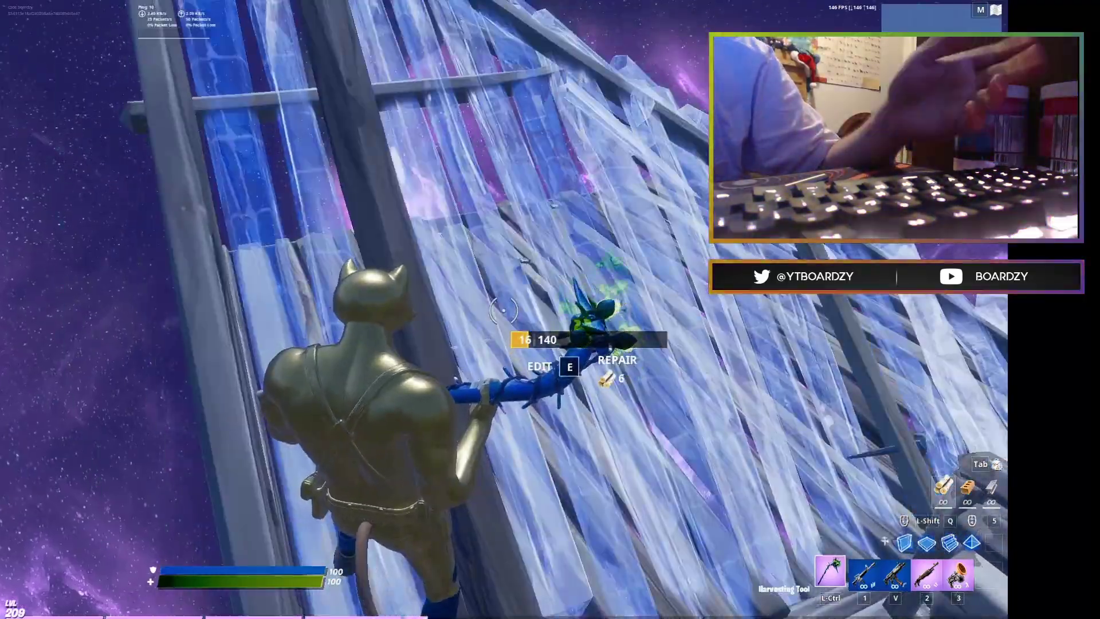
Move across the wooden build, try to edit the piece ahead, and equip the harvesting tool.
key(w)
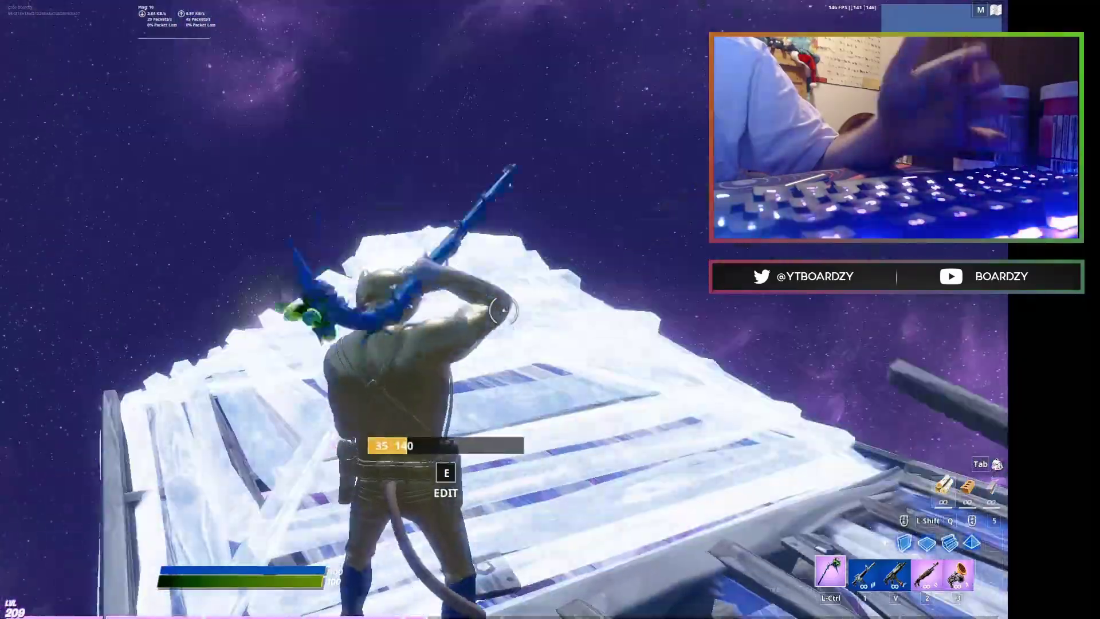
key(e)
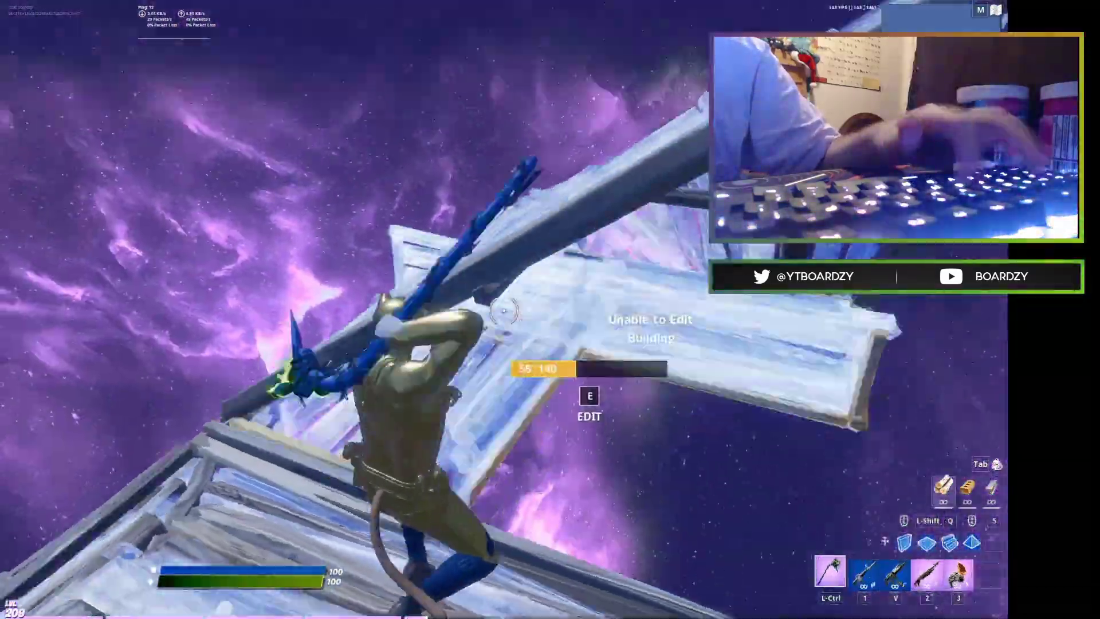
key(ctrl)
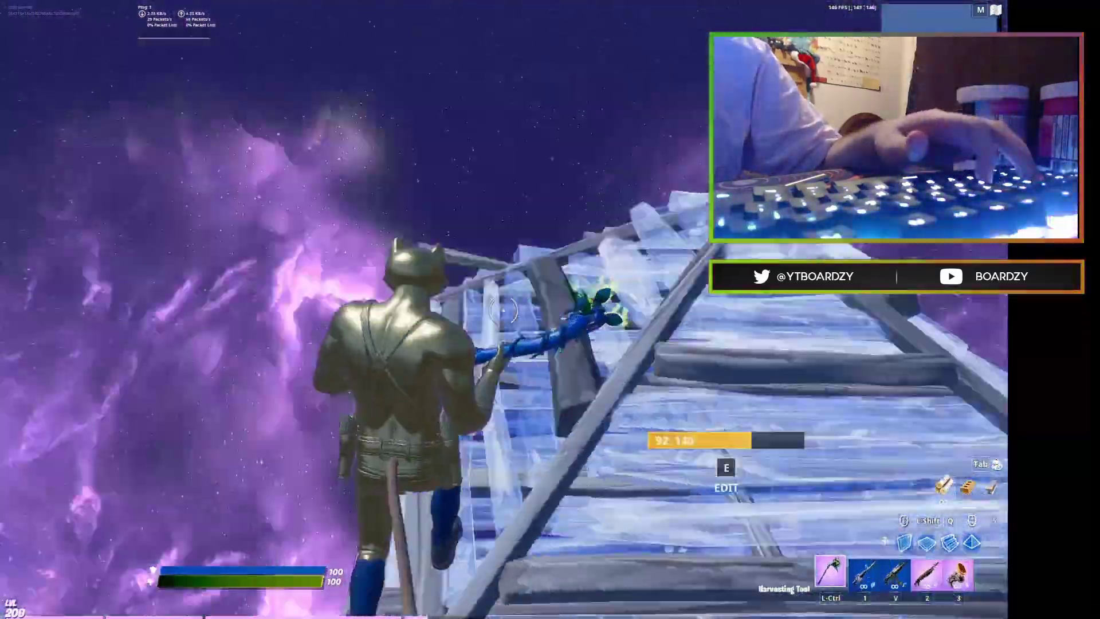
Demonstrate continuous rapid editing on the four-tile wooden piece by repeatedly opening and confirming its edit.
key(e)
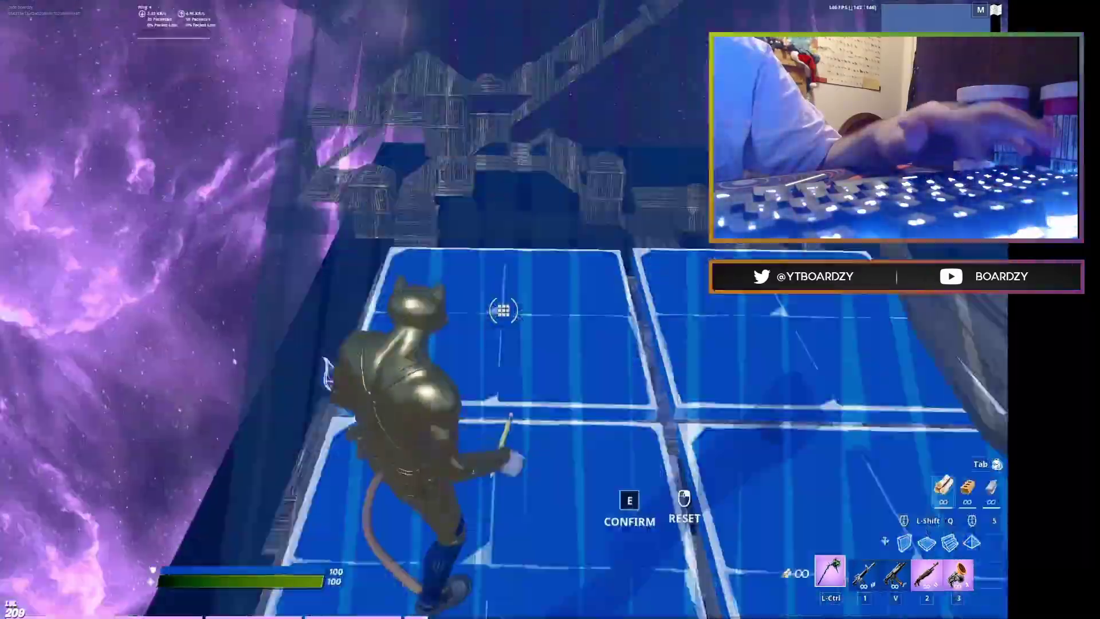
key(e)
key(e)
key(e)
key(e)
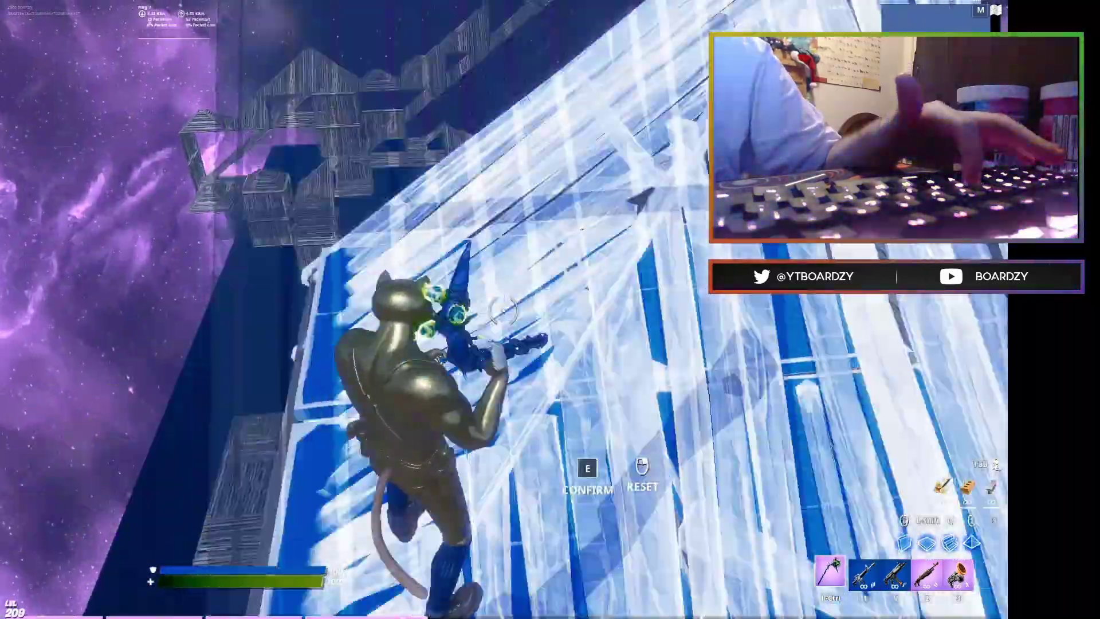
key(e)
key(e)
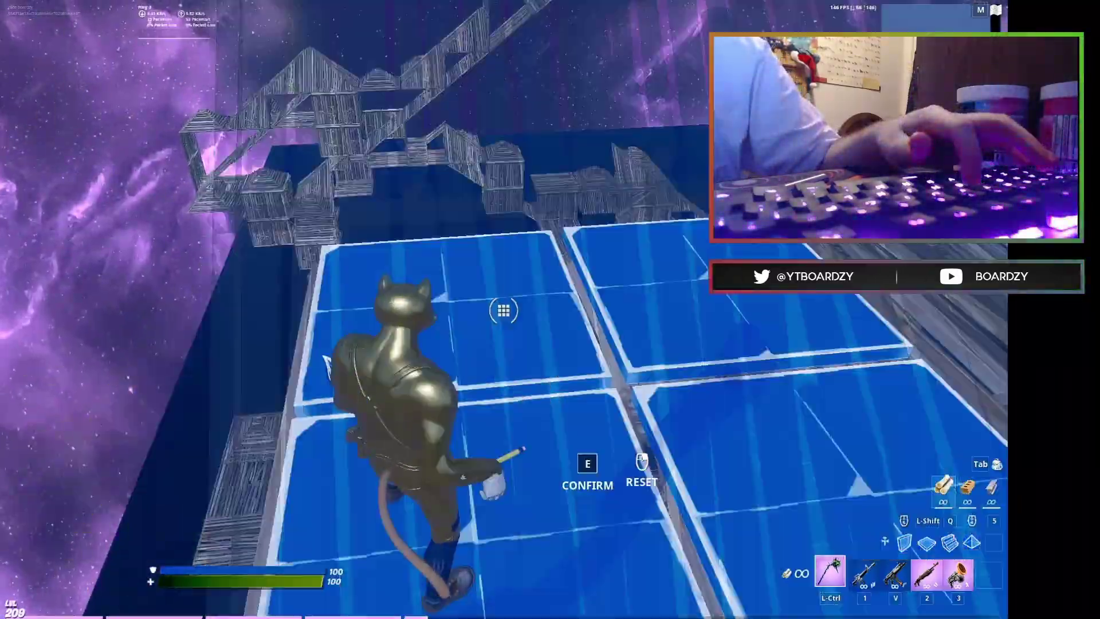
key(e)
key(e)
key(e)
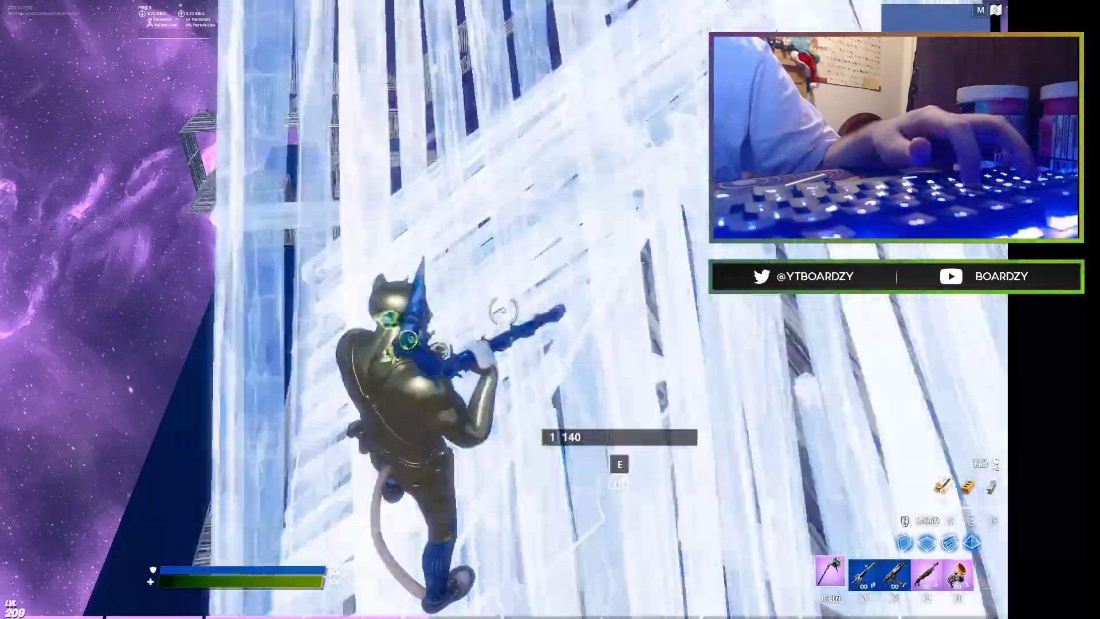
key(e)
key(e)
key(e)
key(e)
key(e)
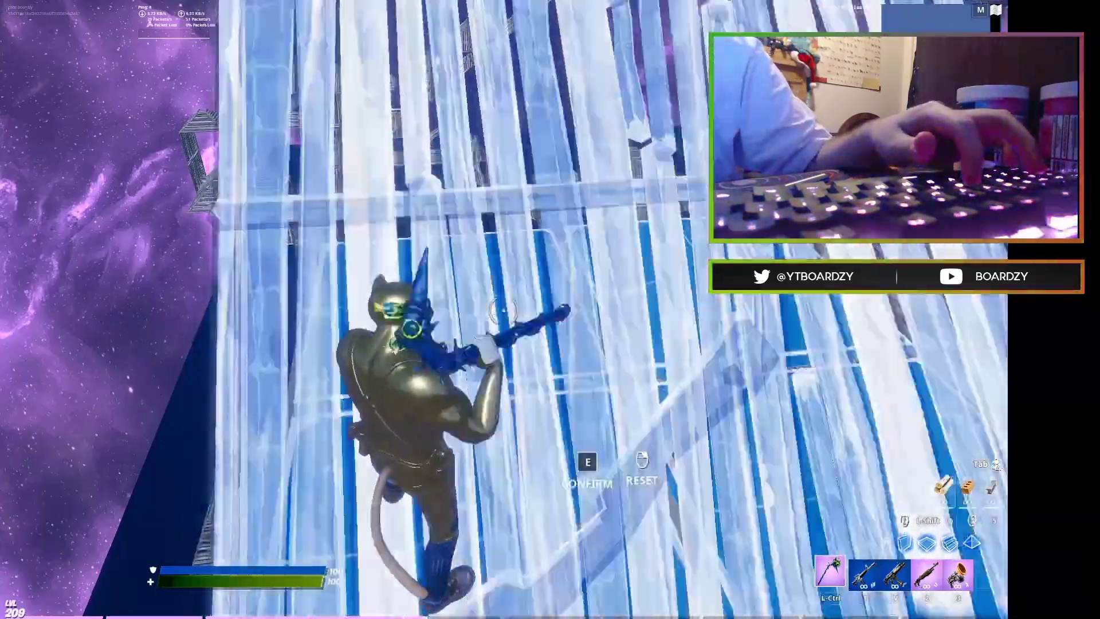
key(e)
key(e)
key(e)
click(503, 311)
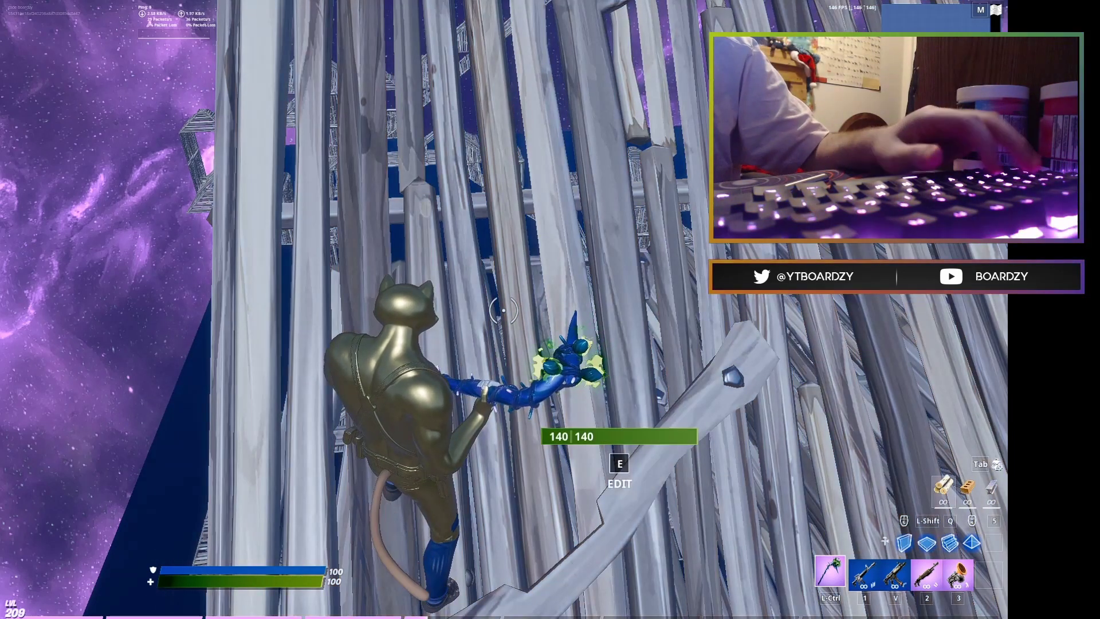
Edit the wooden piece manually, place further building pieces ahead, and switch back to the harvesting tool.
key(e)
click(503, 310)
key(e)
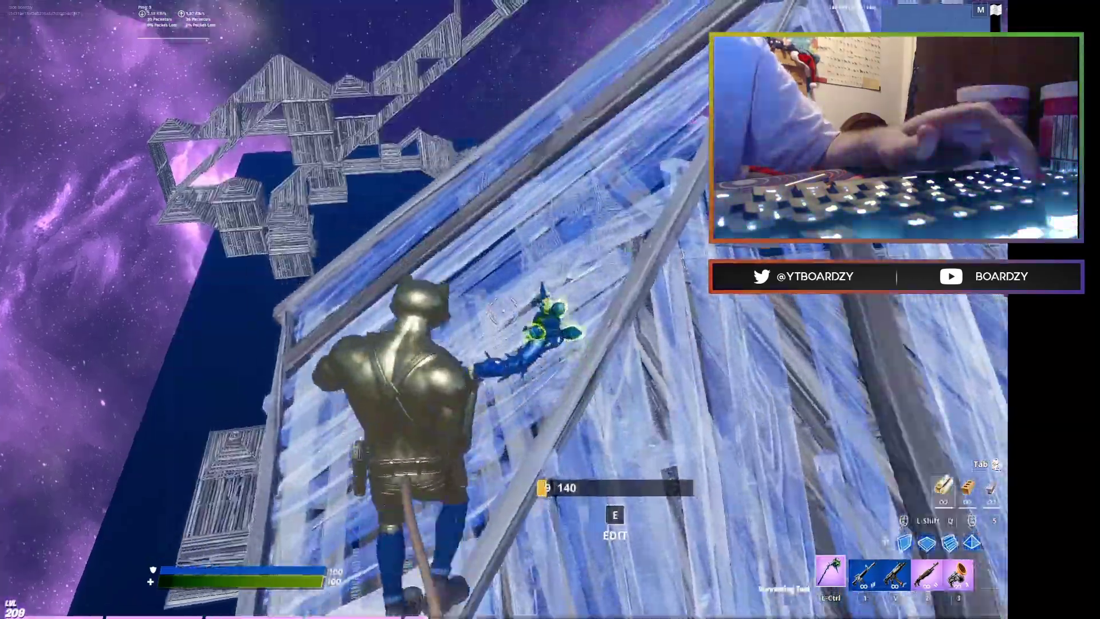
key(shift)
click(504, 310)
click(503, 310)
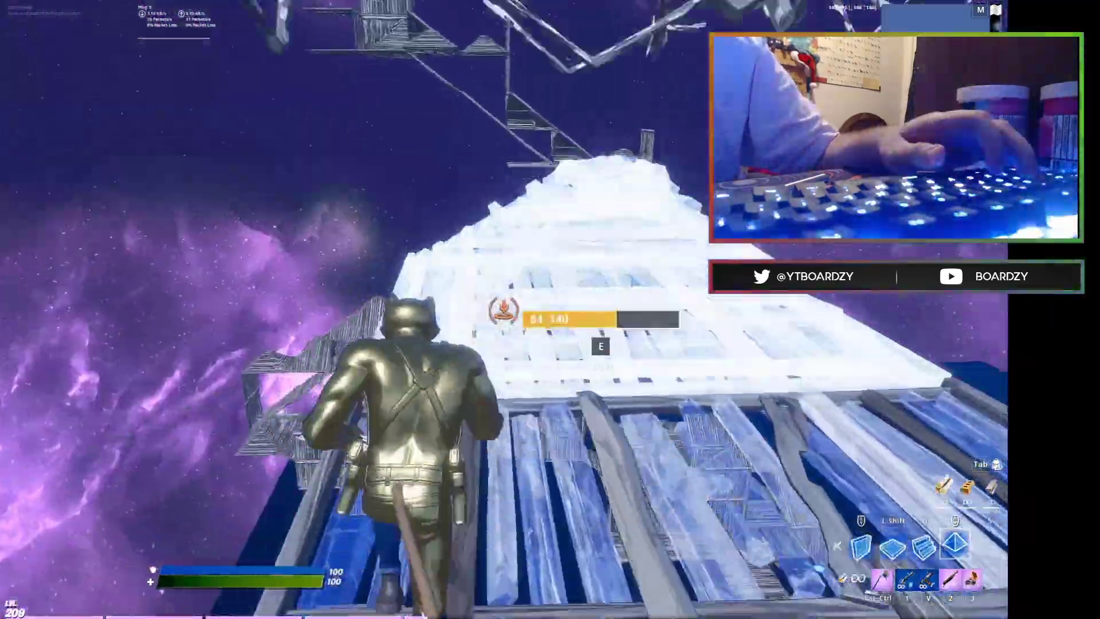
key(ctrl)
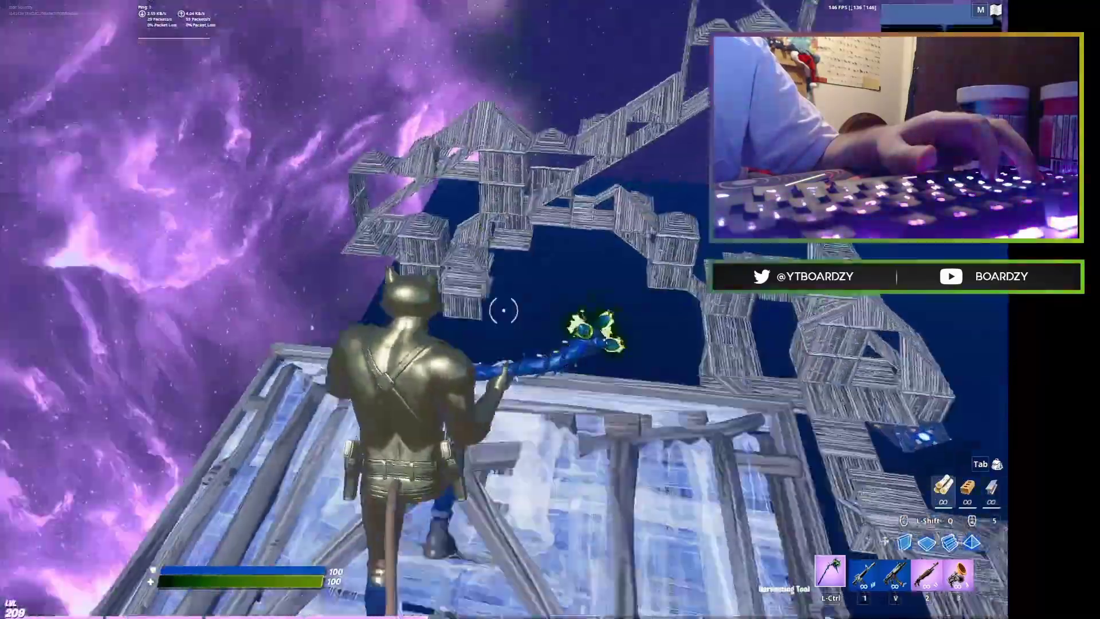
Place more wooden stairs ahead, opening an edit between placements.
key(q)
click(504, 310)
click(504, 310)
key(e)
key(q)
click(504, 310)
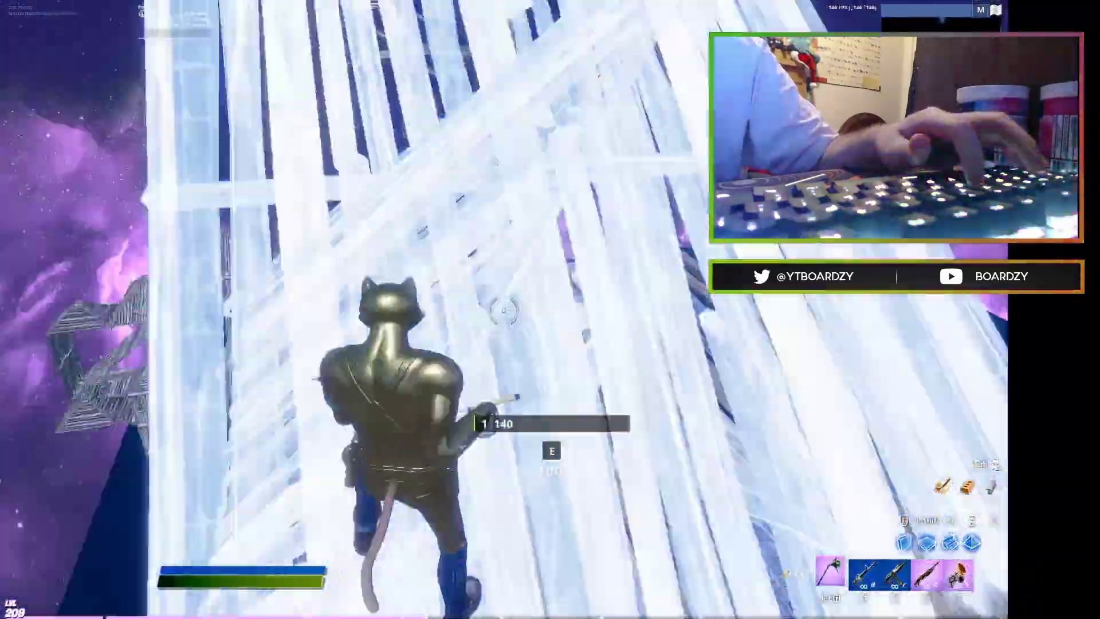
Alternate between editing and resetting the wooden piece underfoot, confirming each change, and return to the harvesting tool.
key(e)
click(504, 310)
key(e)
right_click(504, 310)
key(e)
click(504, 310)
key(e)
right_click(503, 309)
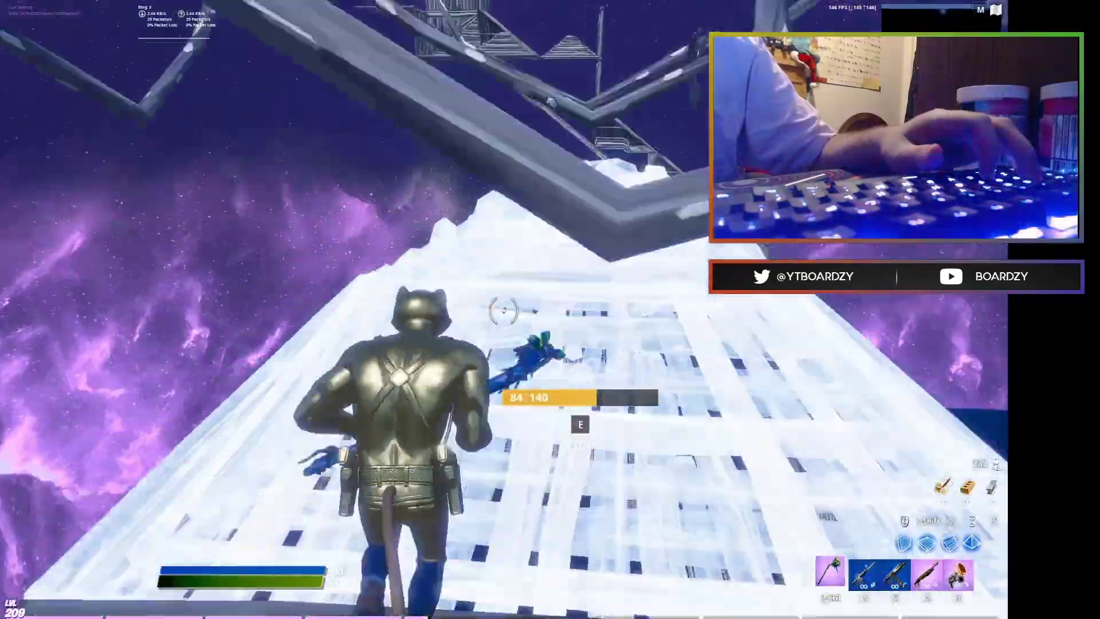
key(e)
click(503, 310)
key(e)
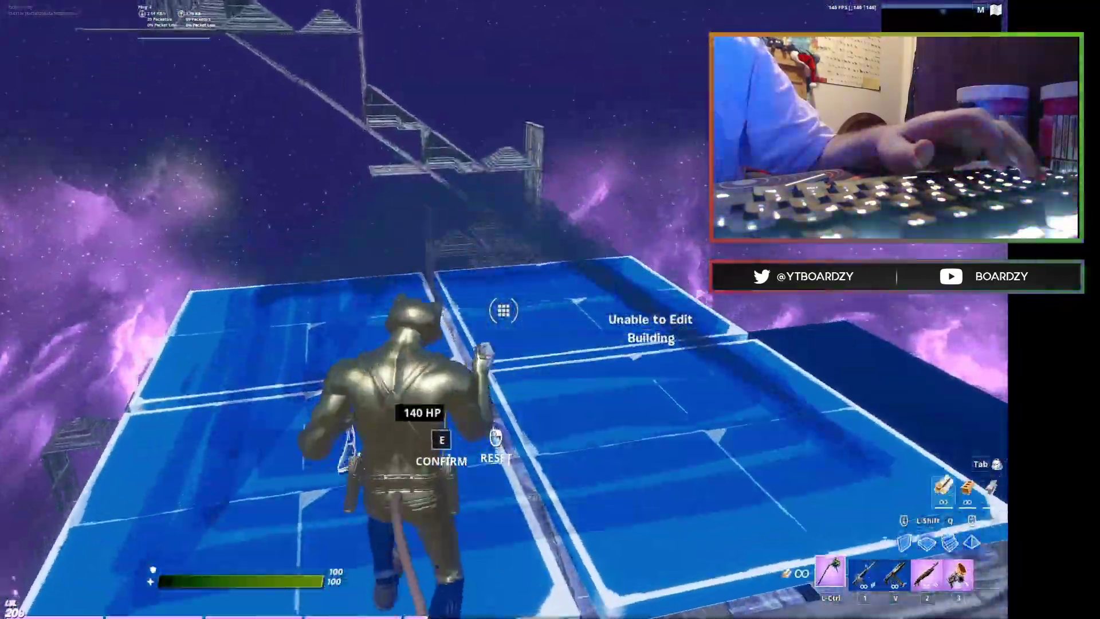
right_click(504, 310)
key(shift)
key(ctrl)
Edit the four-tile wooden floor, reset it, and confirm another tile edit before moving forward.
key(e)
click(503, 310)
key(e)
right_click(503, 310)
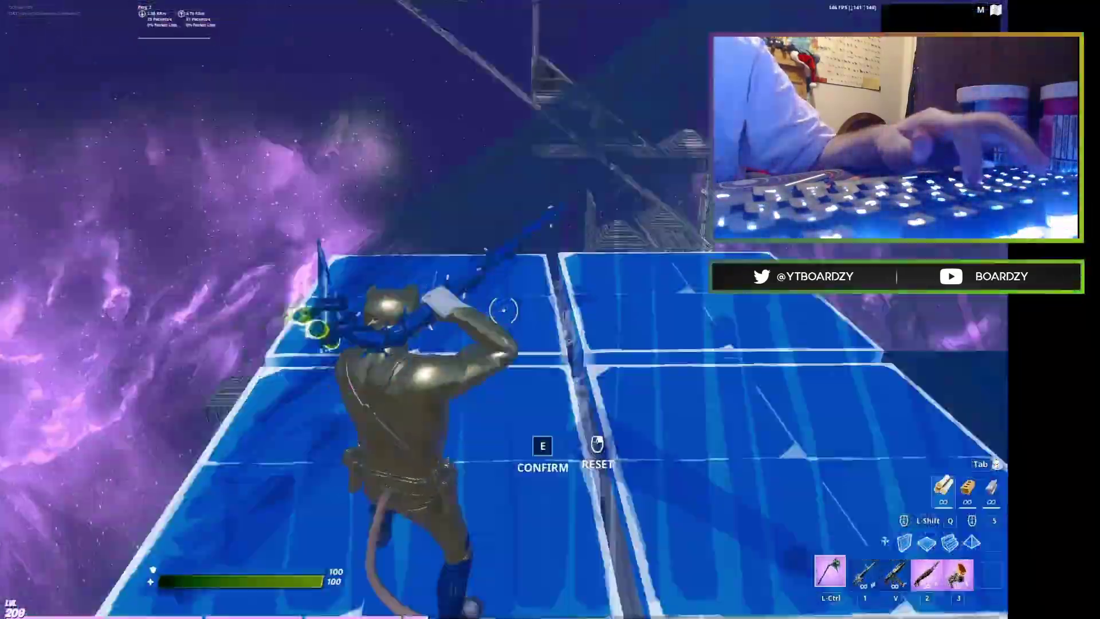
click(504, 310)
key(e)
key(w)
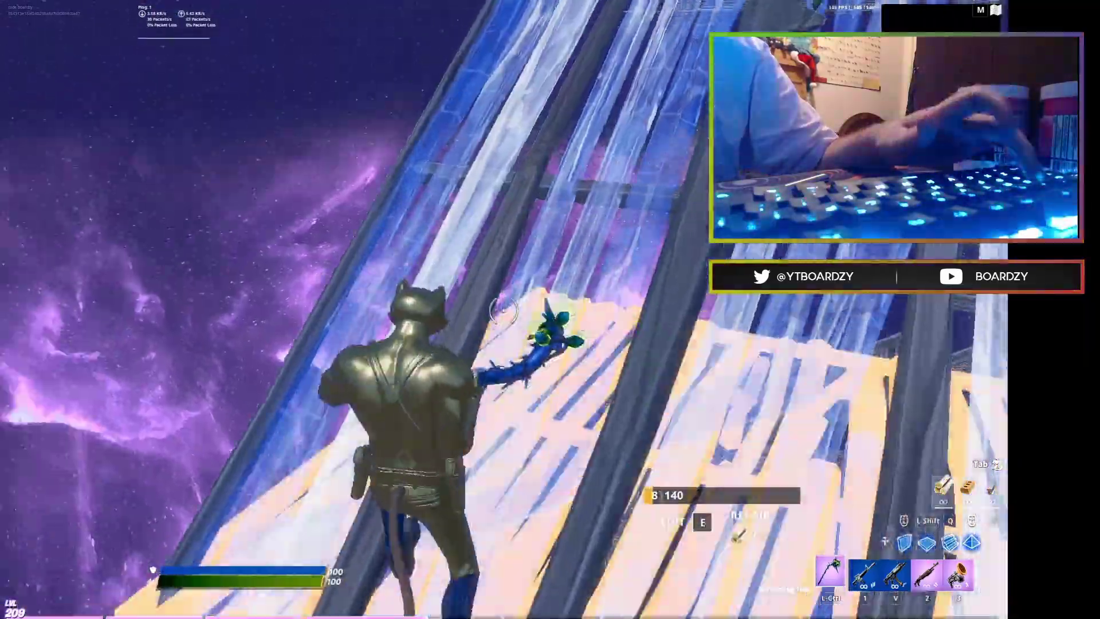
Place a wooden floor and a set of stairs ahead, and switch back to the harvesting tool.
key(shift)
click(503, 310)
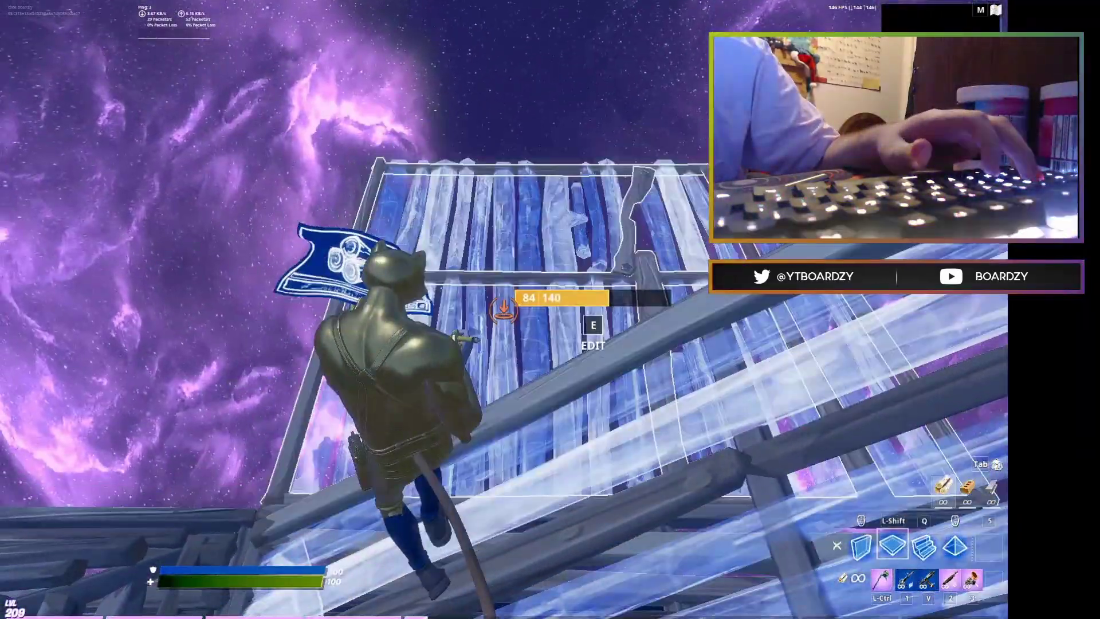
key(q)
click(503, 310)
key(ctrl)
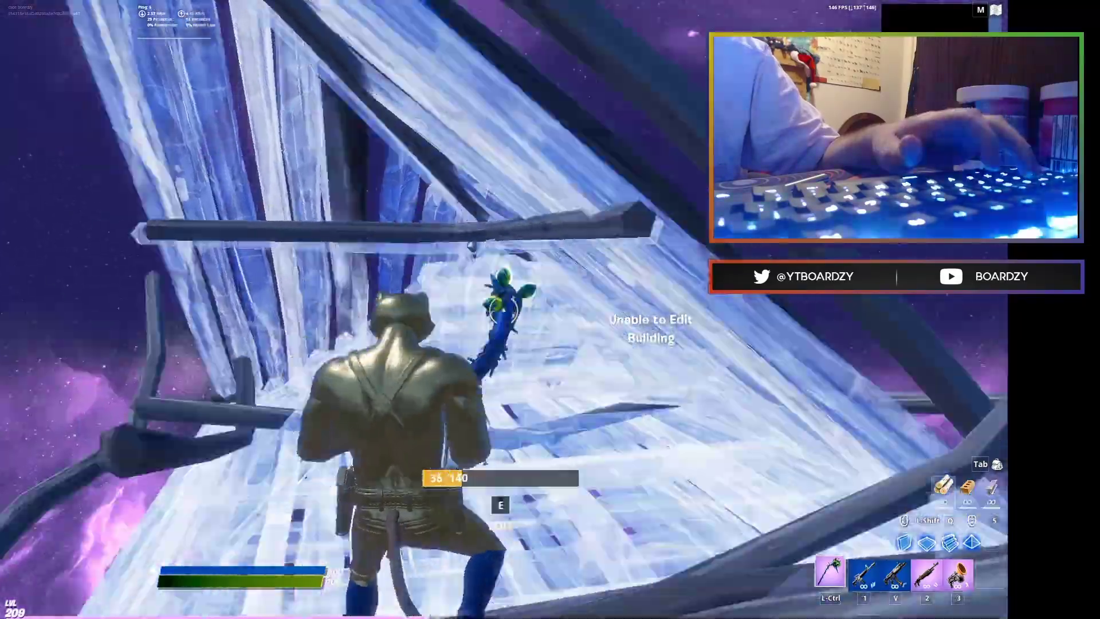
Try to edit the wooden build ahead and place more stairs.
key(e)
key(e)
key(q)
click(503, 310)
Repeatedly edit the four-tile wooden piece, selecting tiles and confirming in rapid succession.
key(e)
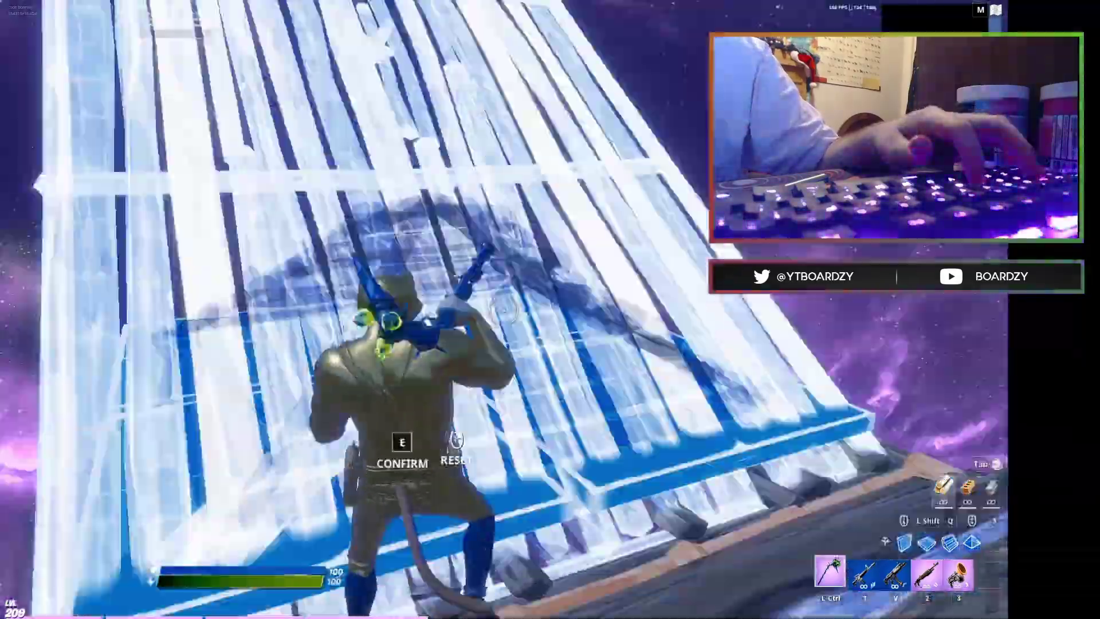
click(504, 310)
key(e)
click(503, 310)
key(e)
click(503, 310)
key(e)
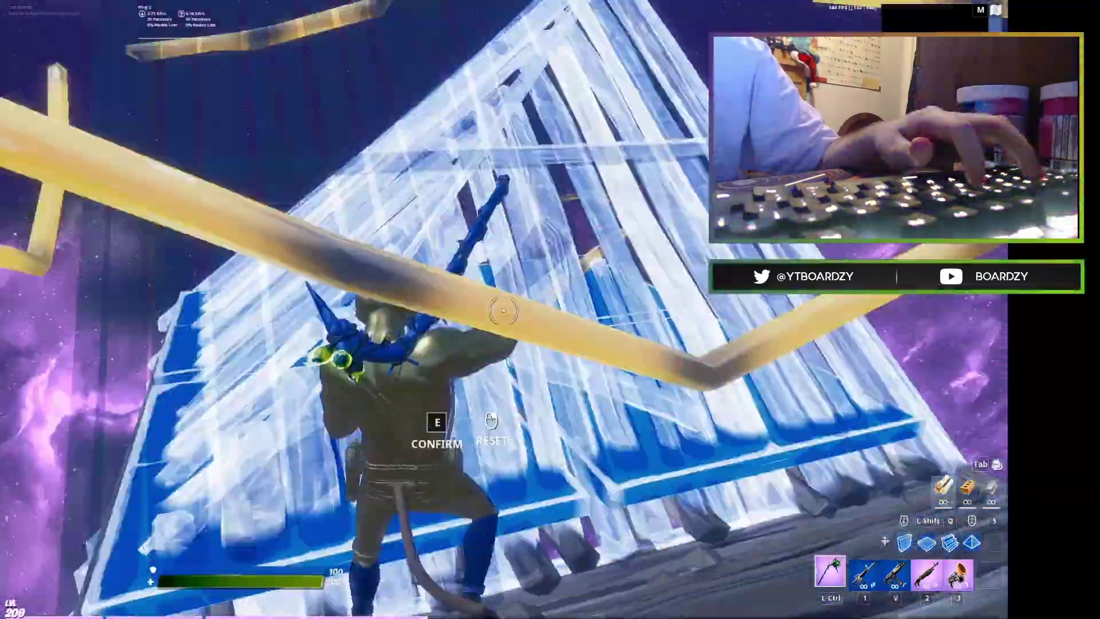
click(504, 310)
key(e)
click(503, 310)
key(e)
click(503, 310)
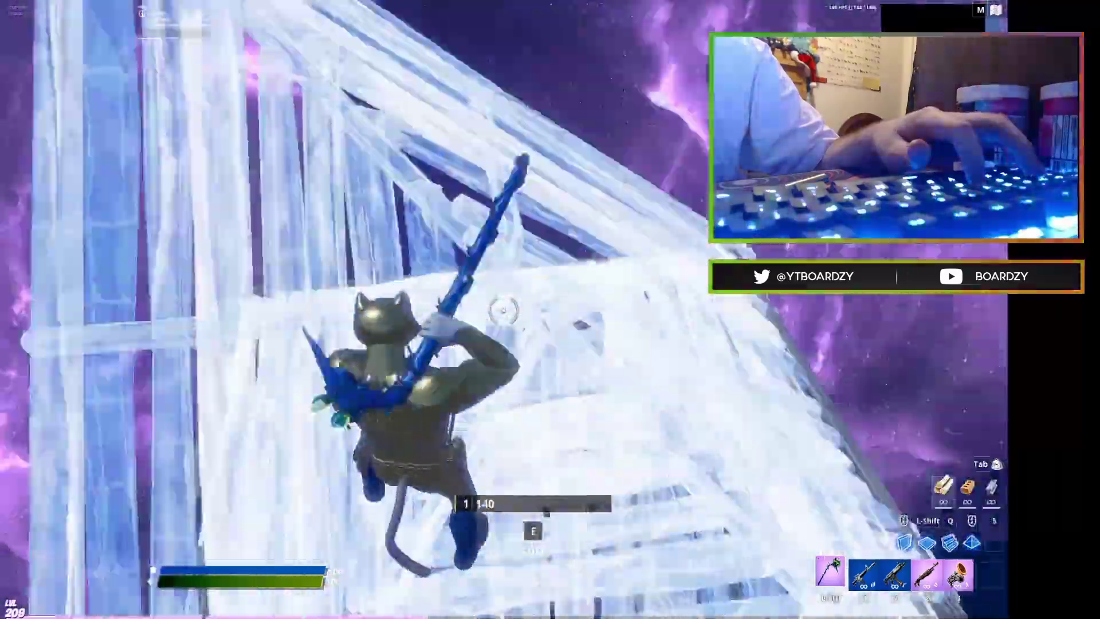
key(e)
click(504, 310)
key(e)
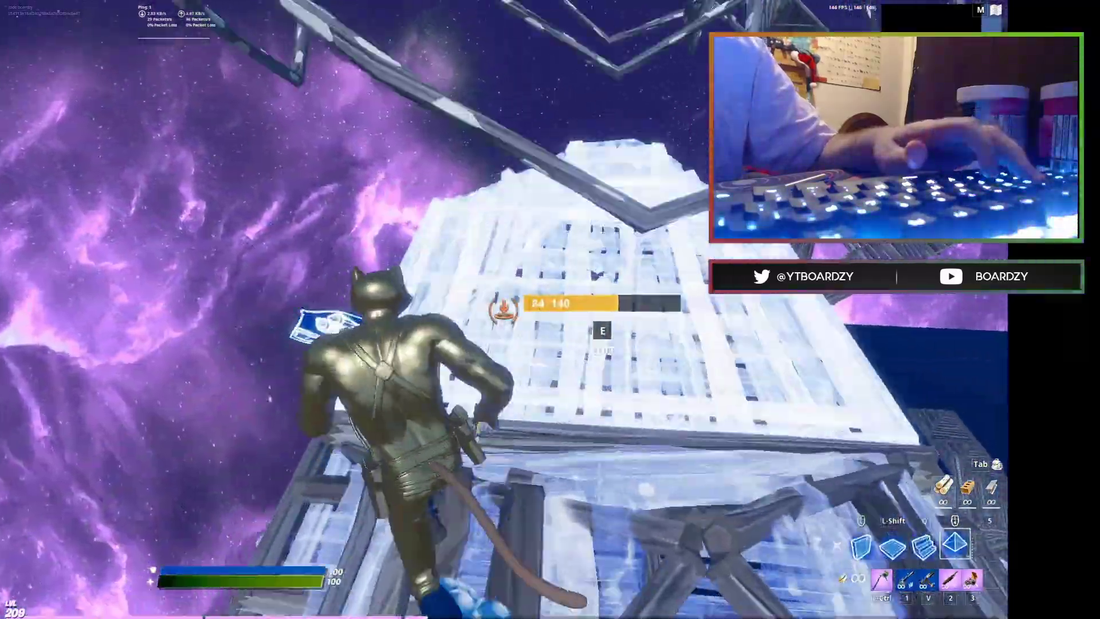
Try rapid edits without selecting tiles on the wooden pieces while moving across the build.
key(e)
key(e)
key(e)
key(e)
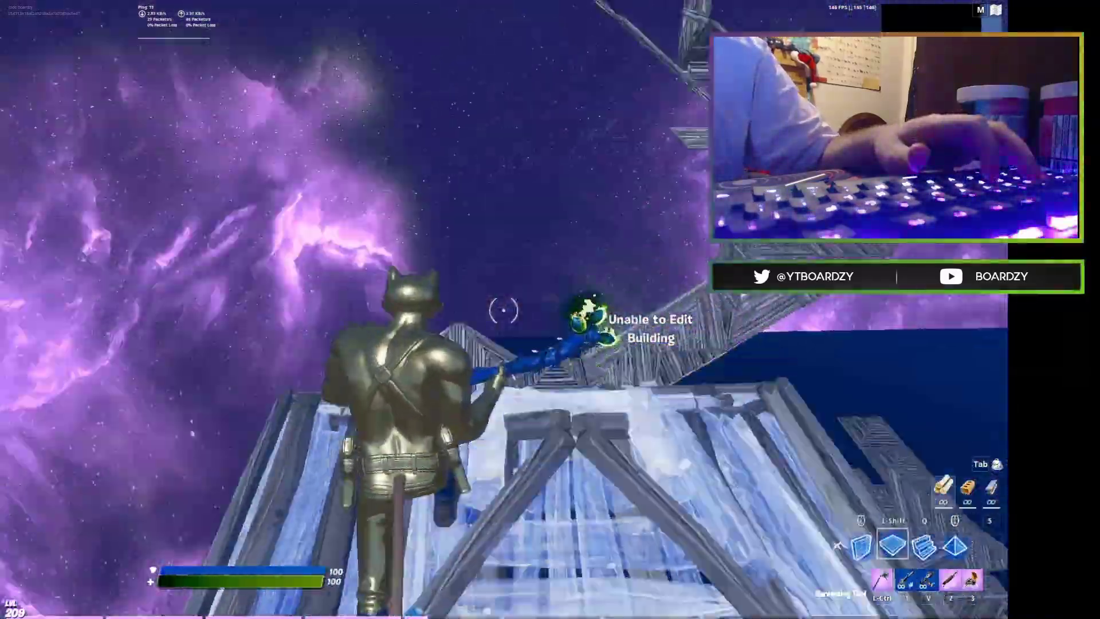
key(e)
key(e)
Extend the wooden build with another piece ahead and equip the harvesting tool.
key(q)
click(503, 310)
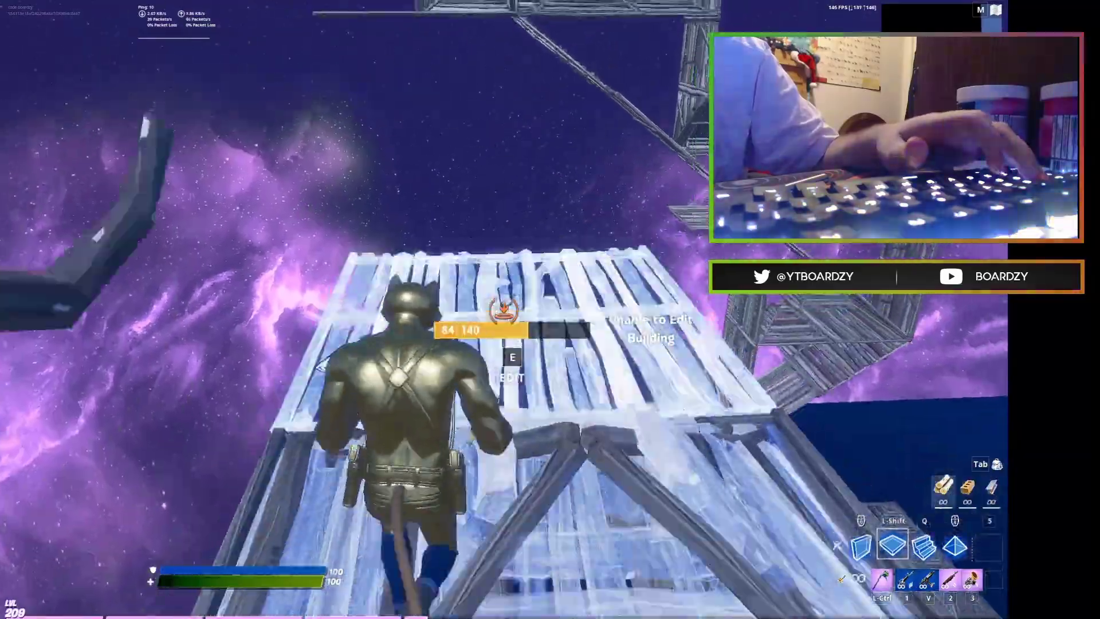
key(ctrl)
Edit the four-tile wooden floor several times, selecting a tile and confirming each edit.
key(e)
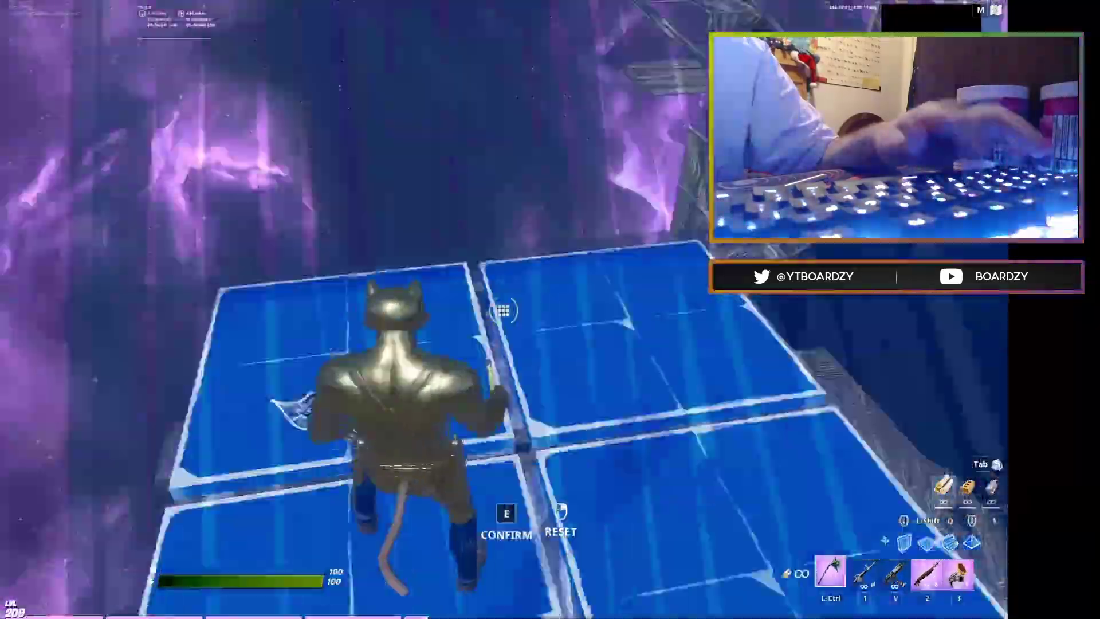
click(503, 310)
key(e)
key(e)
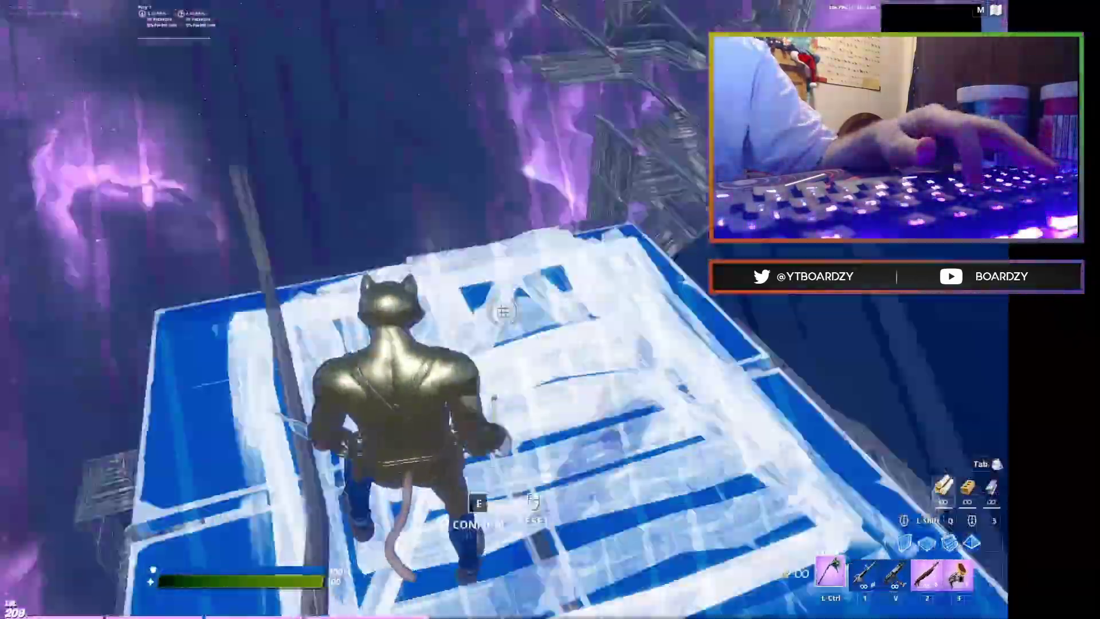
click(504, 310)
key(e)
key(e)
click(504, 310)
key(e)
Place another wooden floor piece and return to the harvesting tool.
key(shift)
click(503, 310)
key(ctrl)
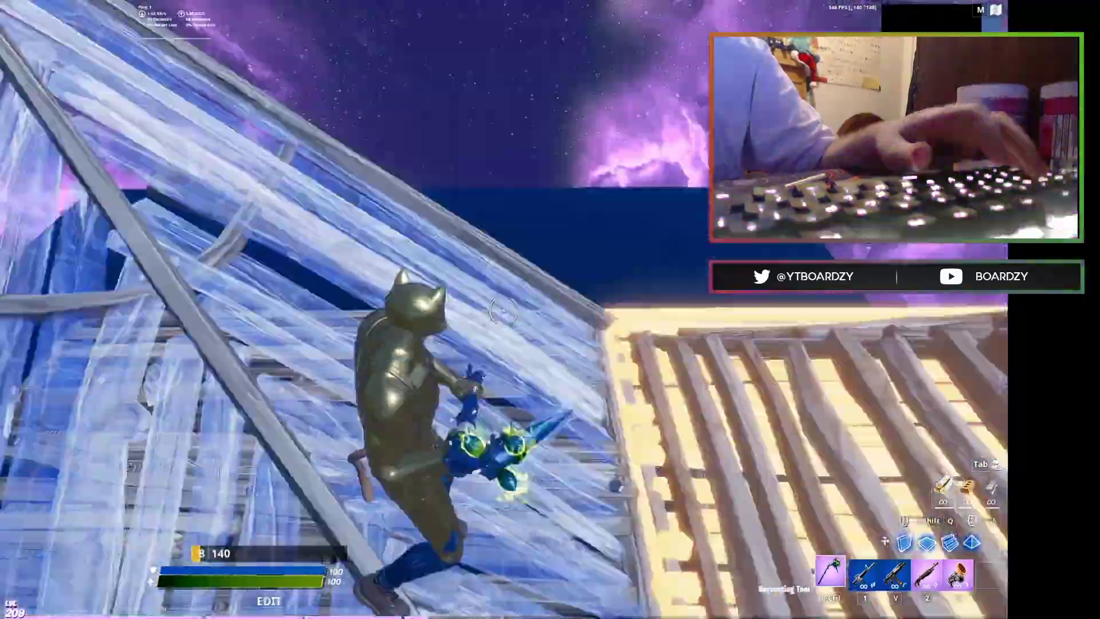
Alternate quick resets and tile edits on the wooden piece ahead, confirming each one.
key(e)
right_click(503, 310)
key(e)
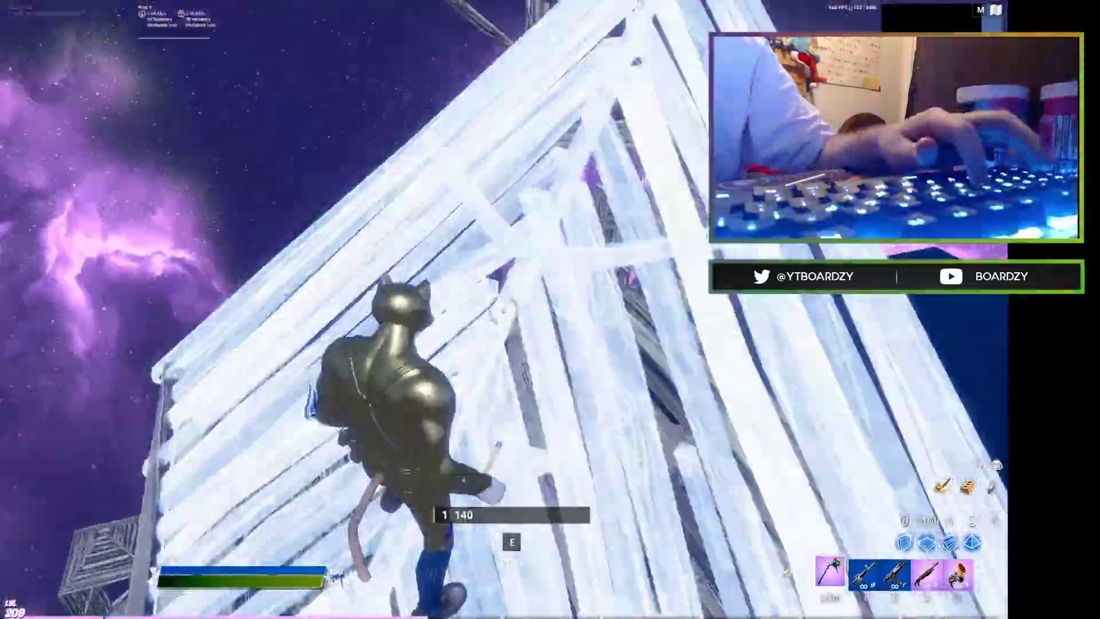
key(e)
click(503, 310)
key(e)
key(e)
right_click(503, 310)
key(e)
key(e)
click(504, 310)
key(e)
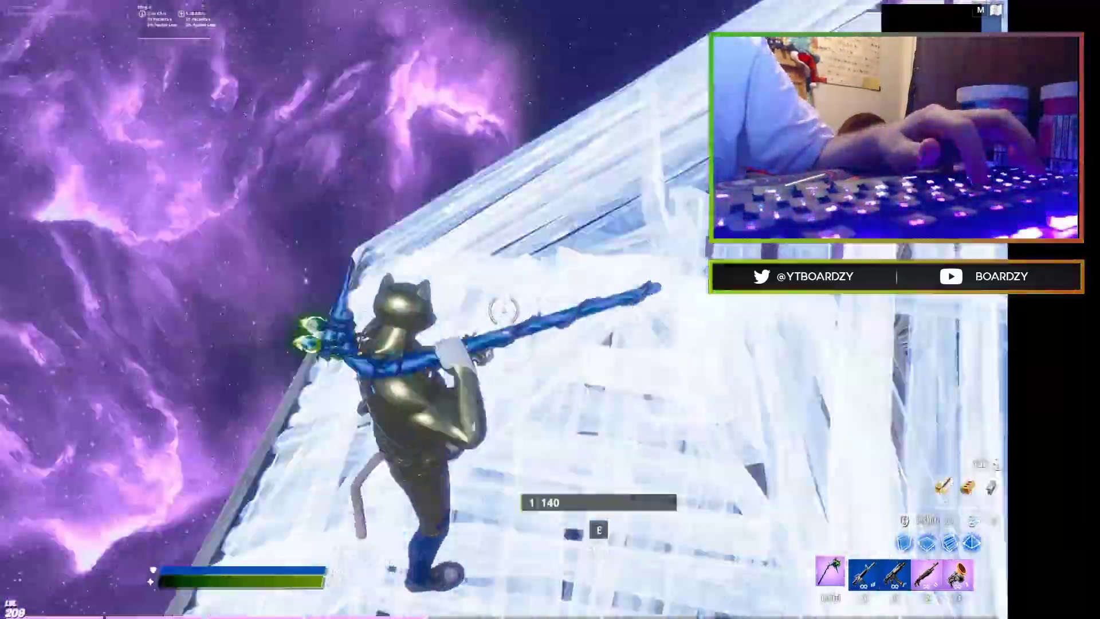
key(e)
right_click(503, 310)
key(e)
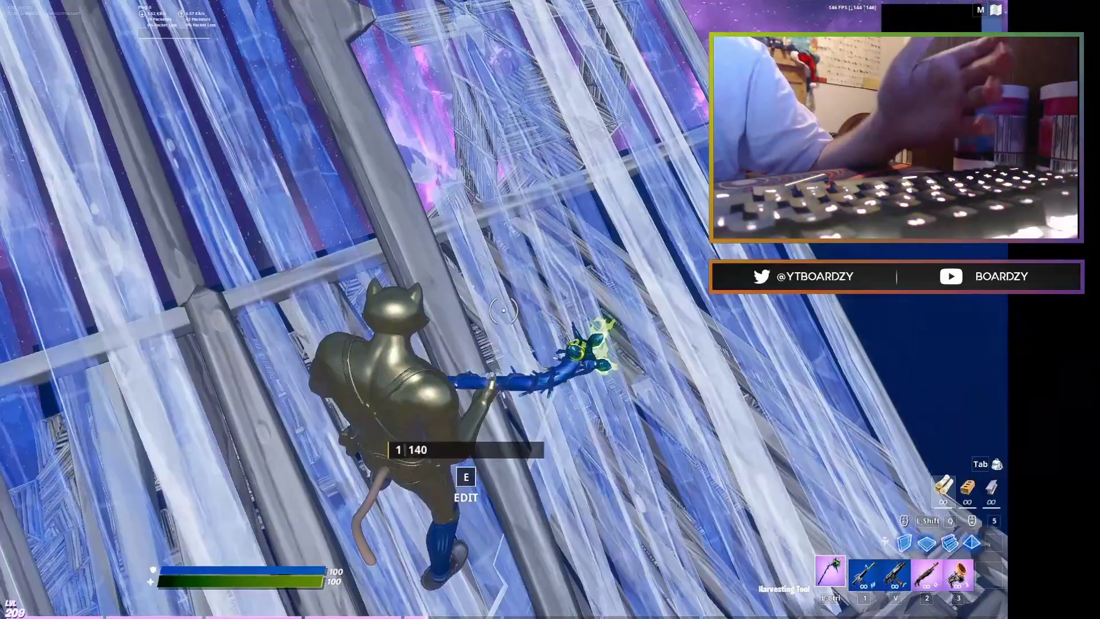
Open the in-game menu.
key(Escape)
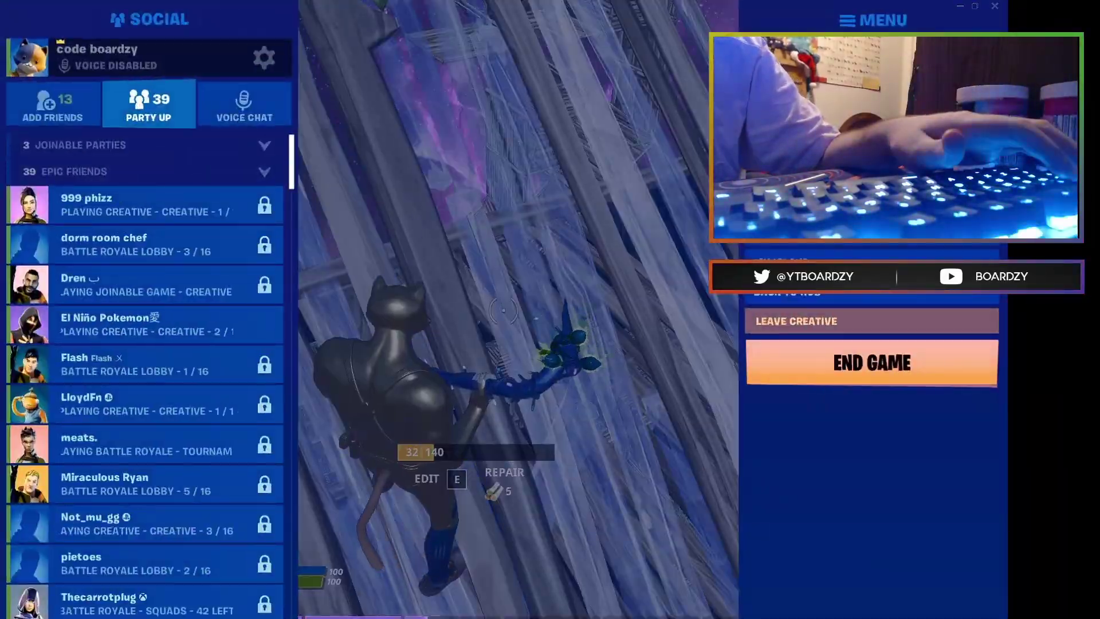